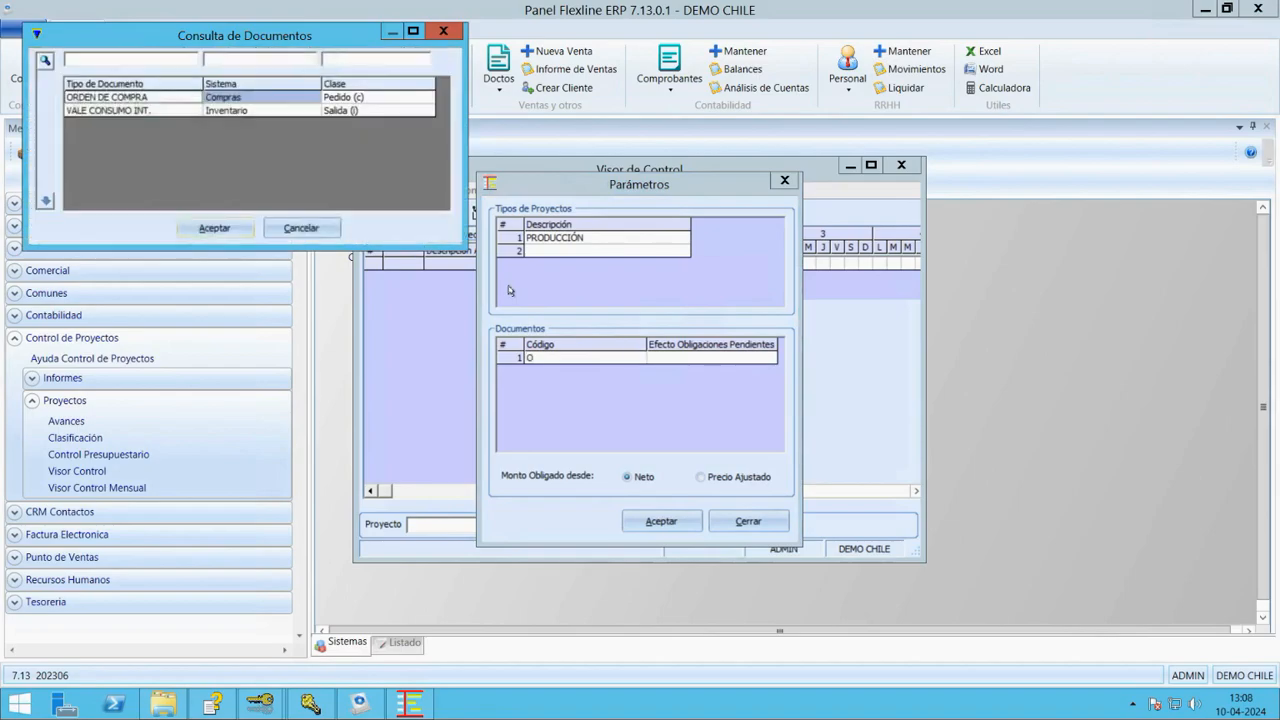
# Step: Add the ORDEN DE COMPRA document to the parameters with the pending-obligations effect Aumenta Obligado, and accept
pyautogui.doubleClick(152, 97)
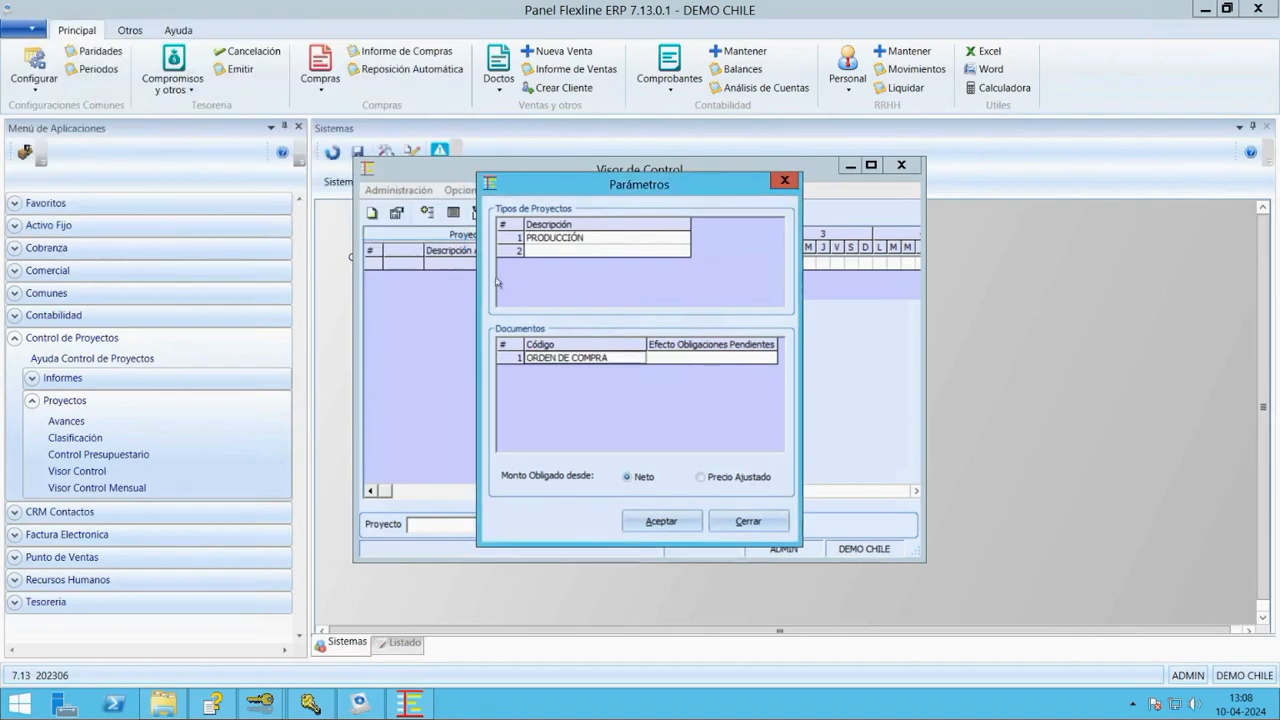
pyautogui.press('Return')
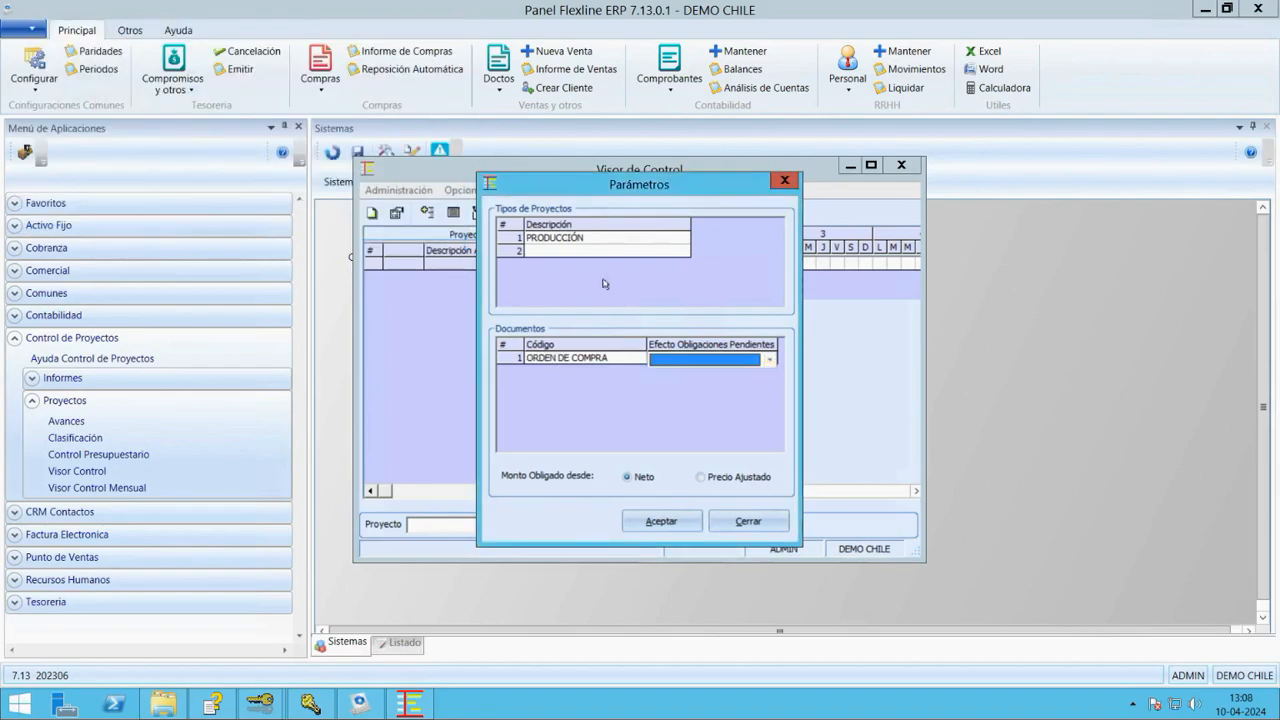
pyautogui.press('F4')
pyautogui.press('Down')
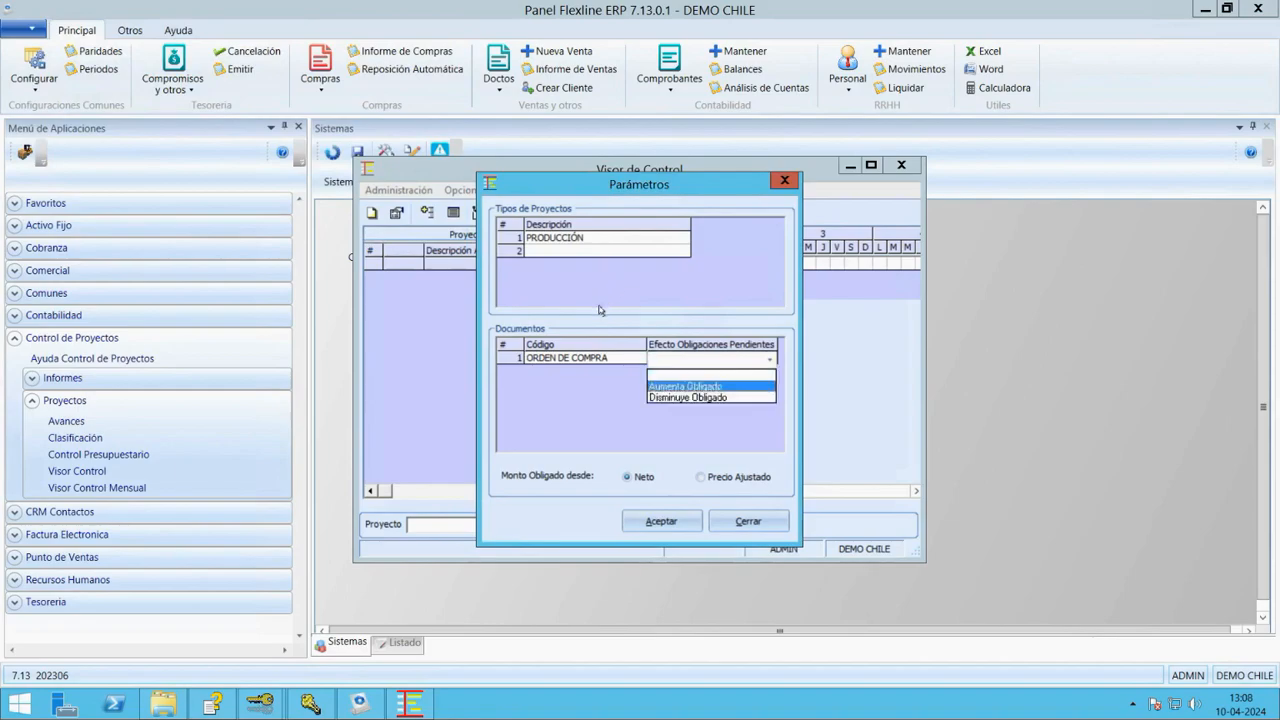
pyautogui.press('Return')
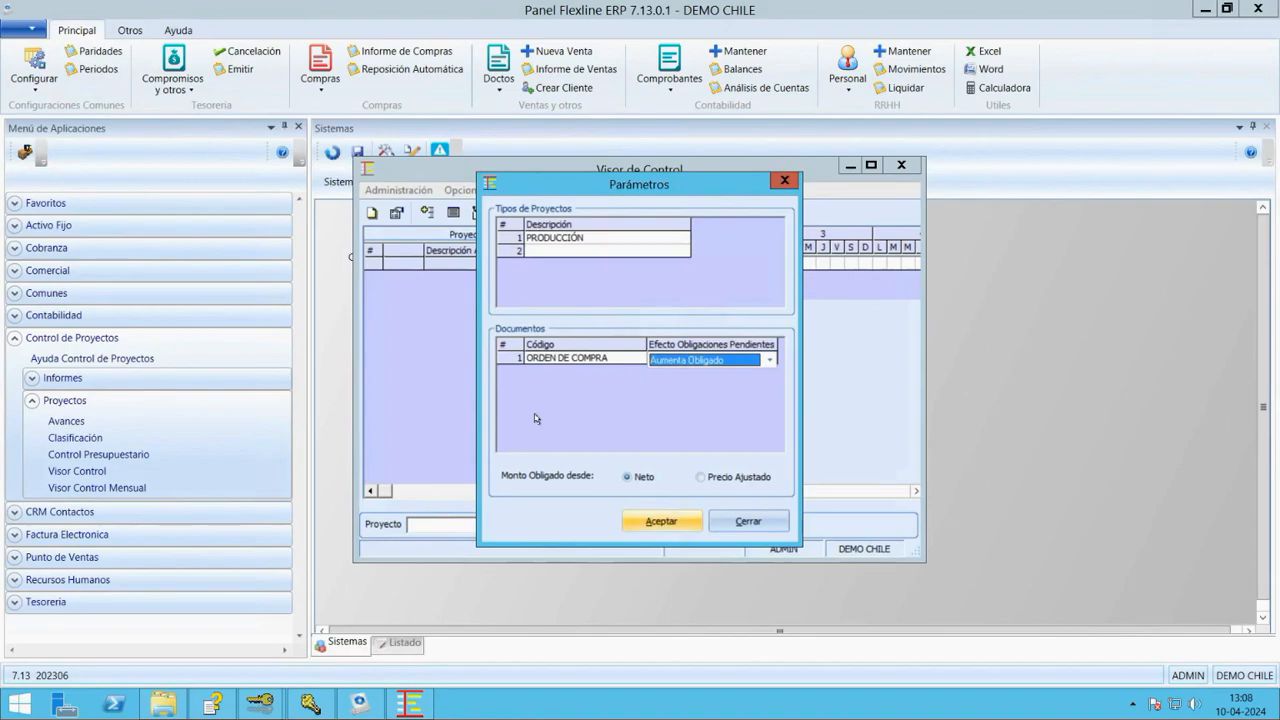
pyautogui.press('Return')
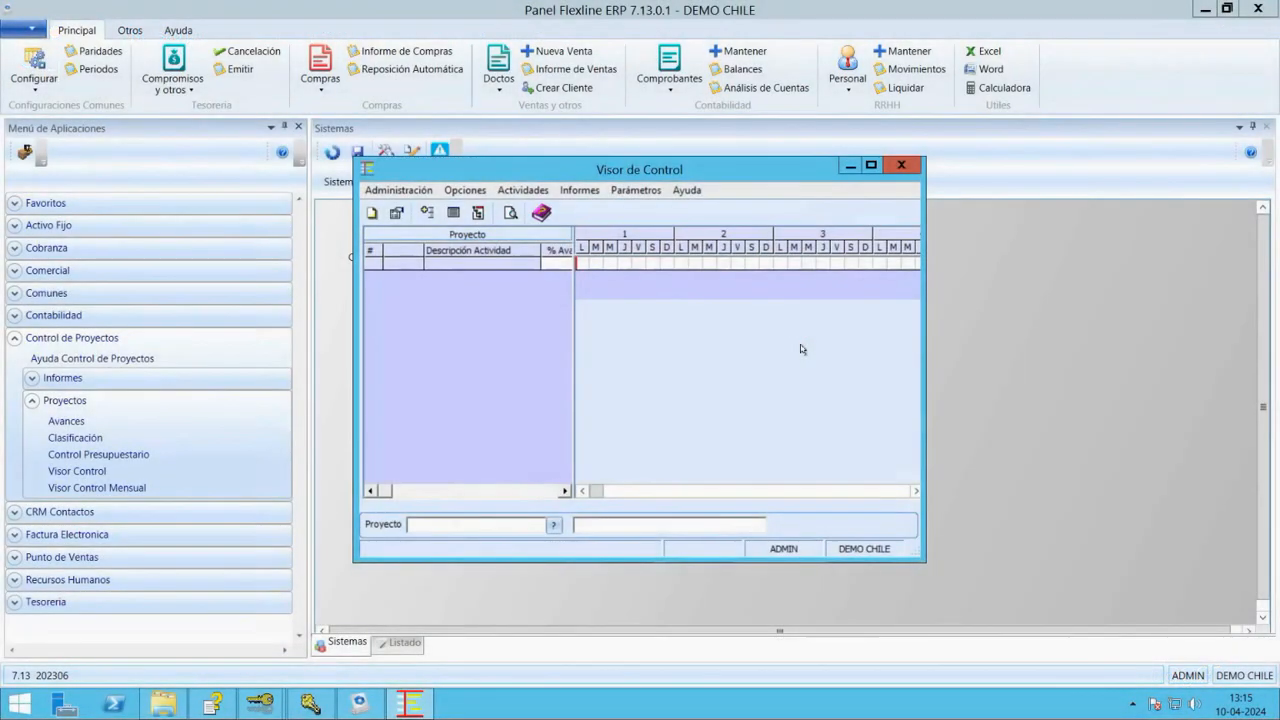
# Step: Open the Recursos y Grupos de Trabajo parameters and set the first resource's origin to Personal
pyautogui.hotkey('alt', 'p')
pyautogui.press('Down')
pyautogui.press('Down')
pyautogui.press('Return')
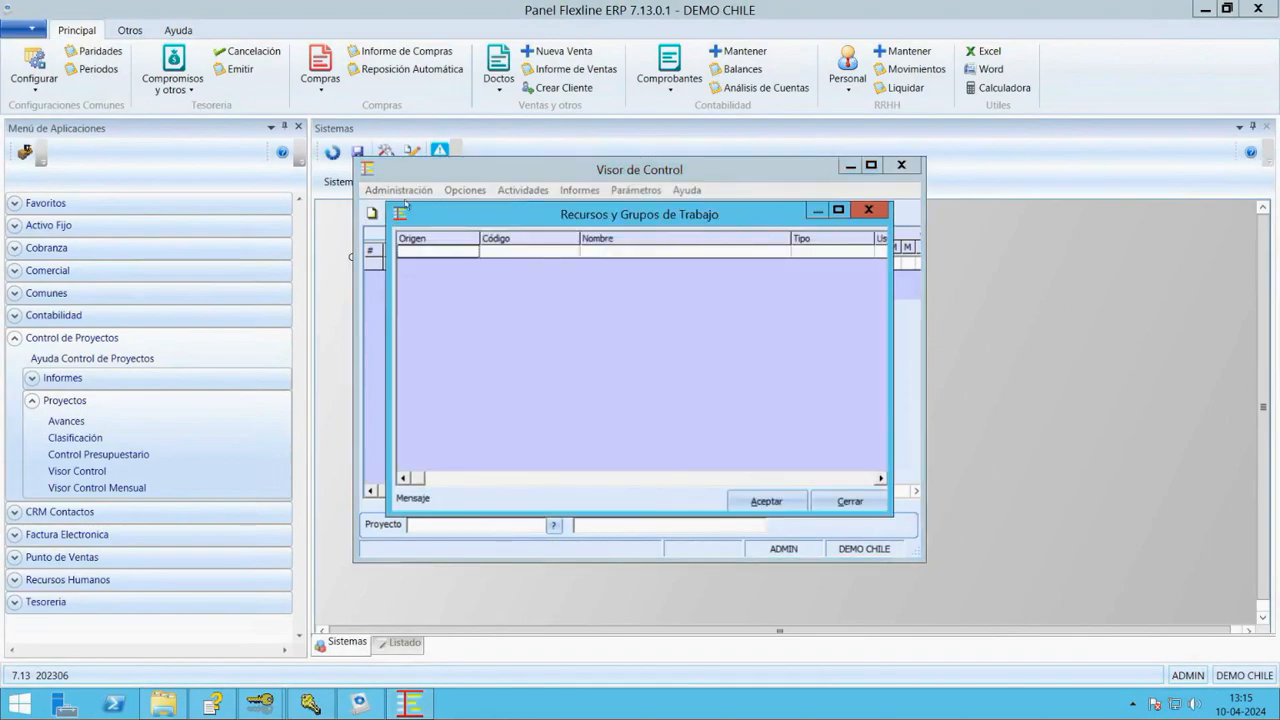
pyautogui.click(464, 252)
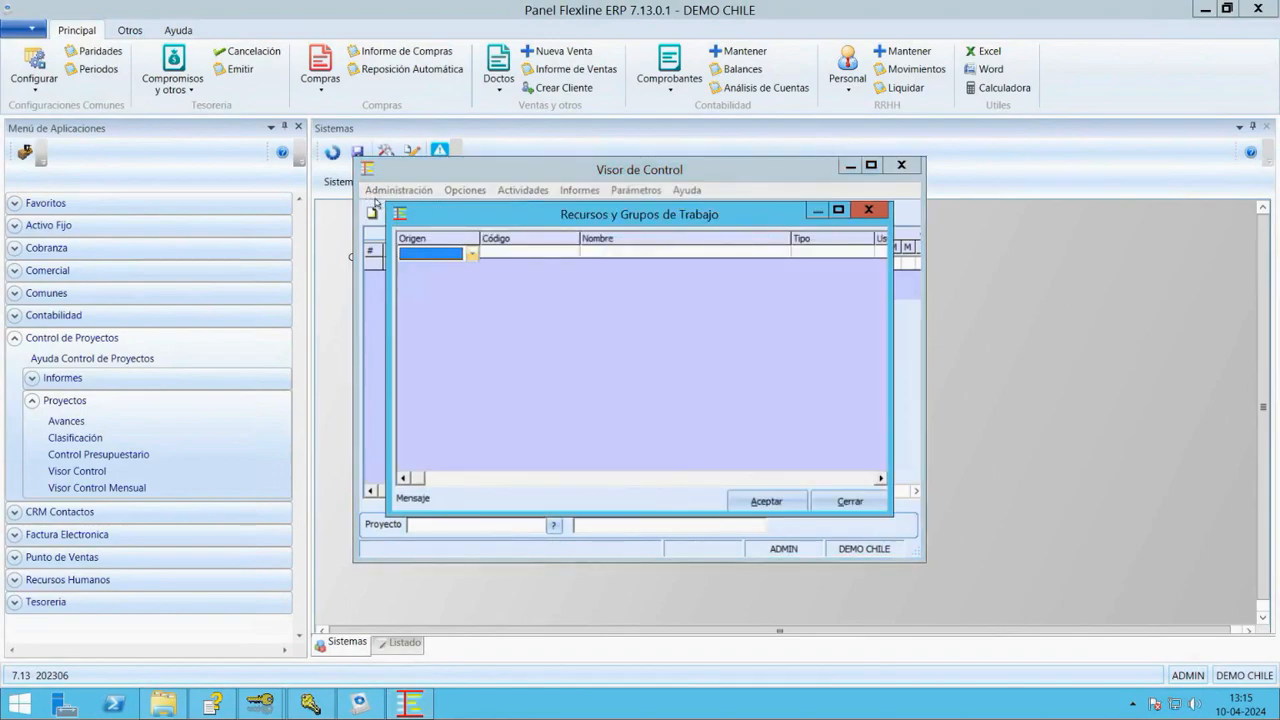
pyautogui.click(471, 253)
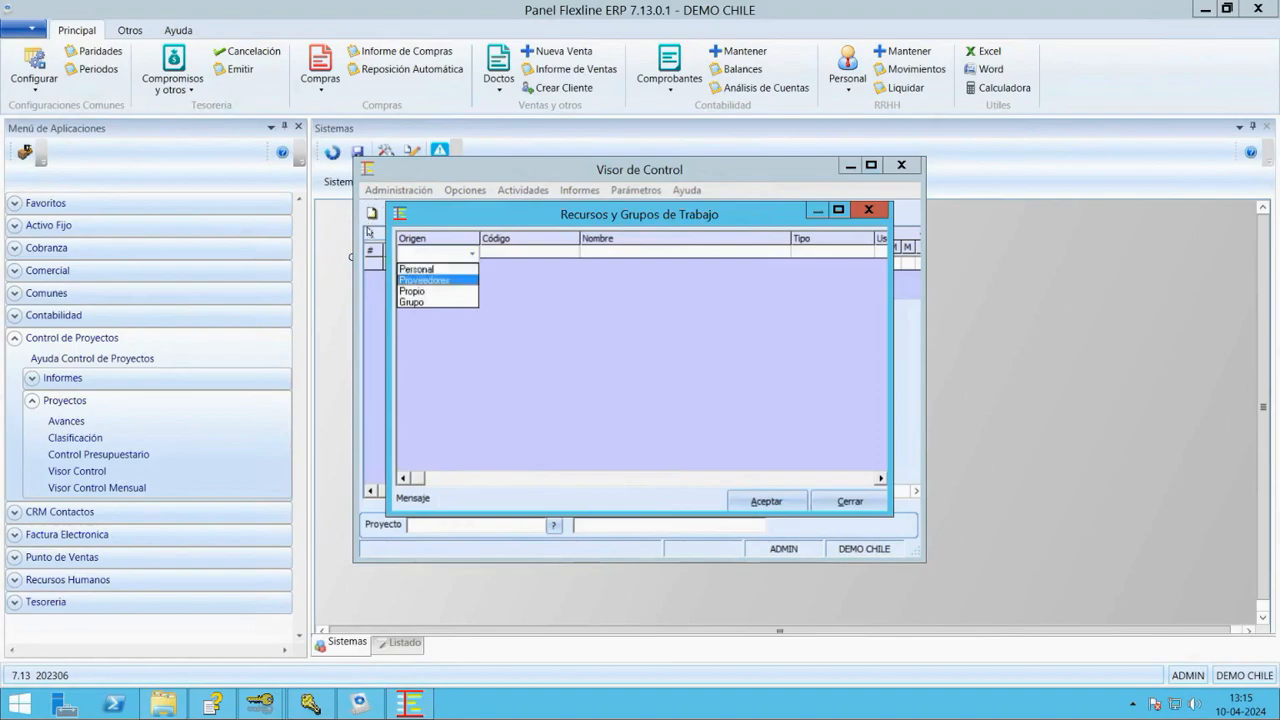
pyautogui.click(455, 269)
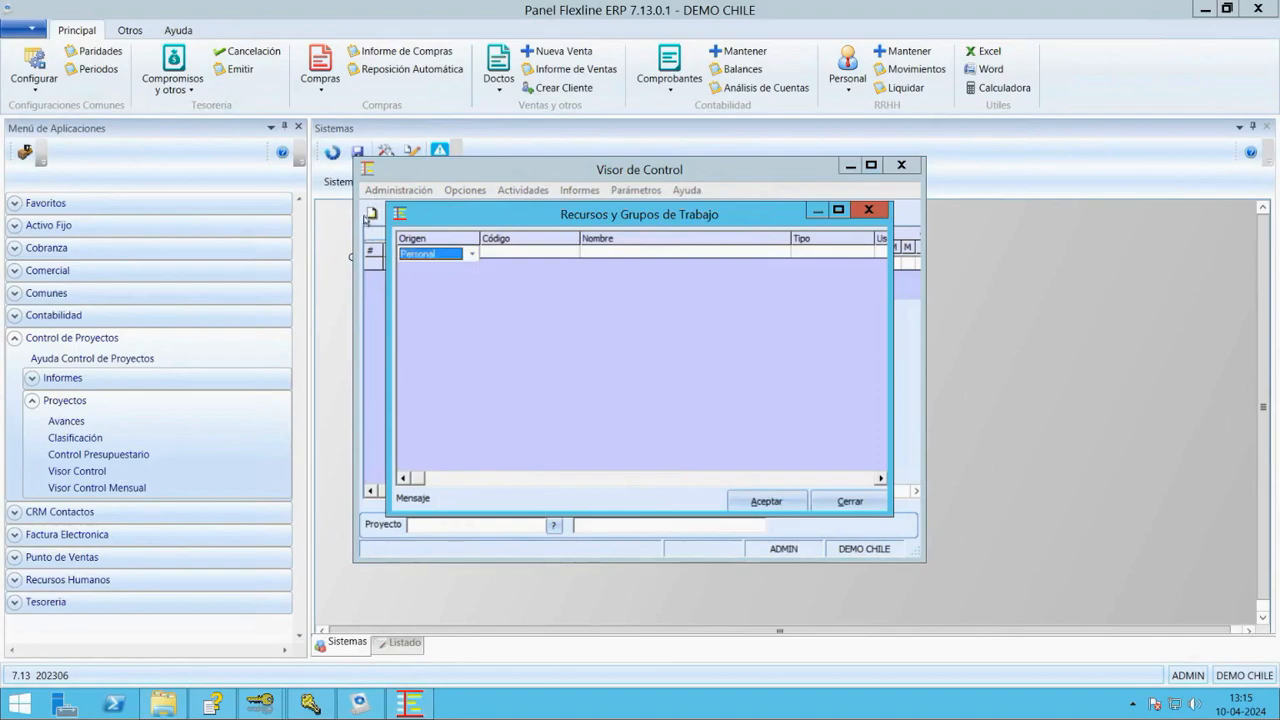
# Step: Fill in the resource's code by choosing the first employee from the personnel lookup
pyautogui.click(556, 252)
pyautogui.click(560, 252)
pyautogui.click(572, 252)
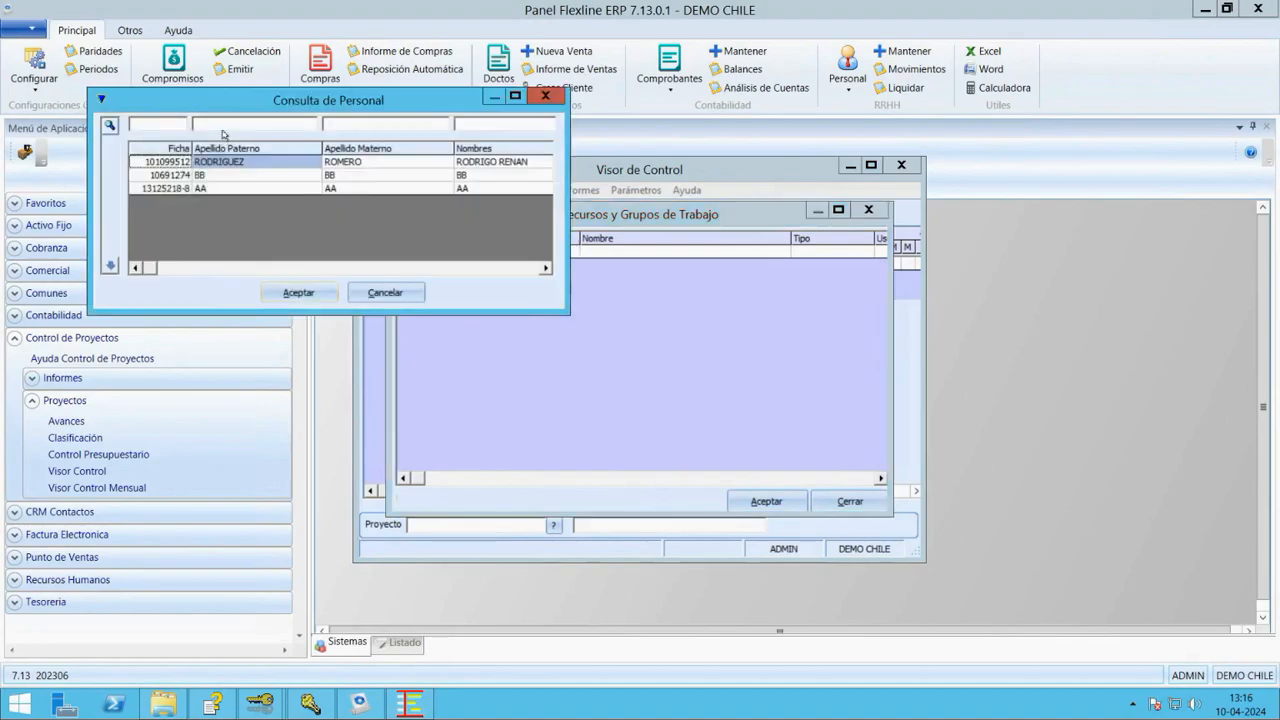
pyautogui.doubleClick(222, 161)
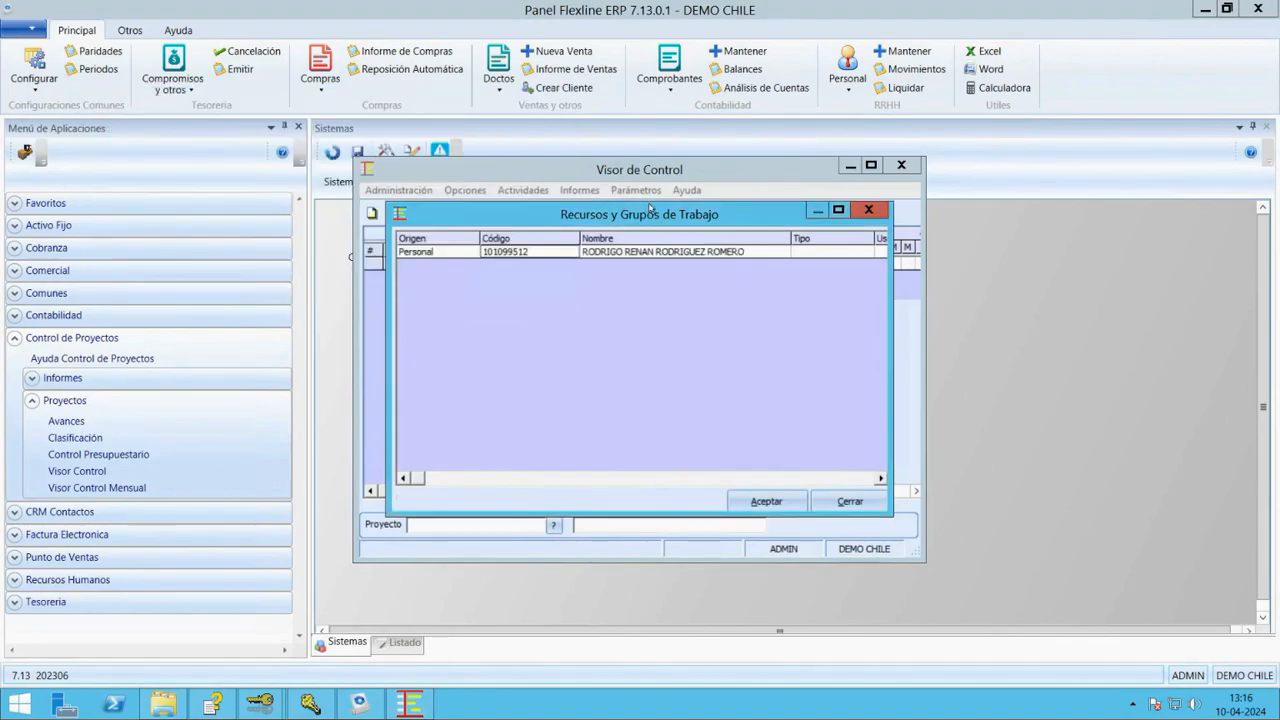
# Step: Set the resource's type to Administrador, assign the ADMIN user to it, and accept the resource list
pyautogui.click(818, 254)
pyautogui.click(821, 254)
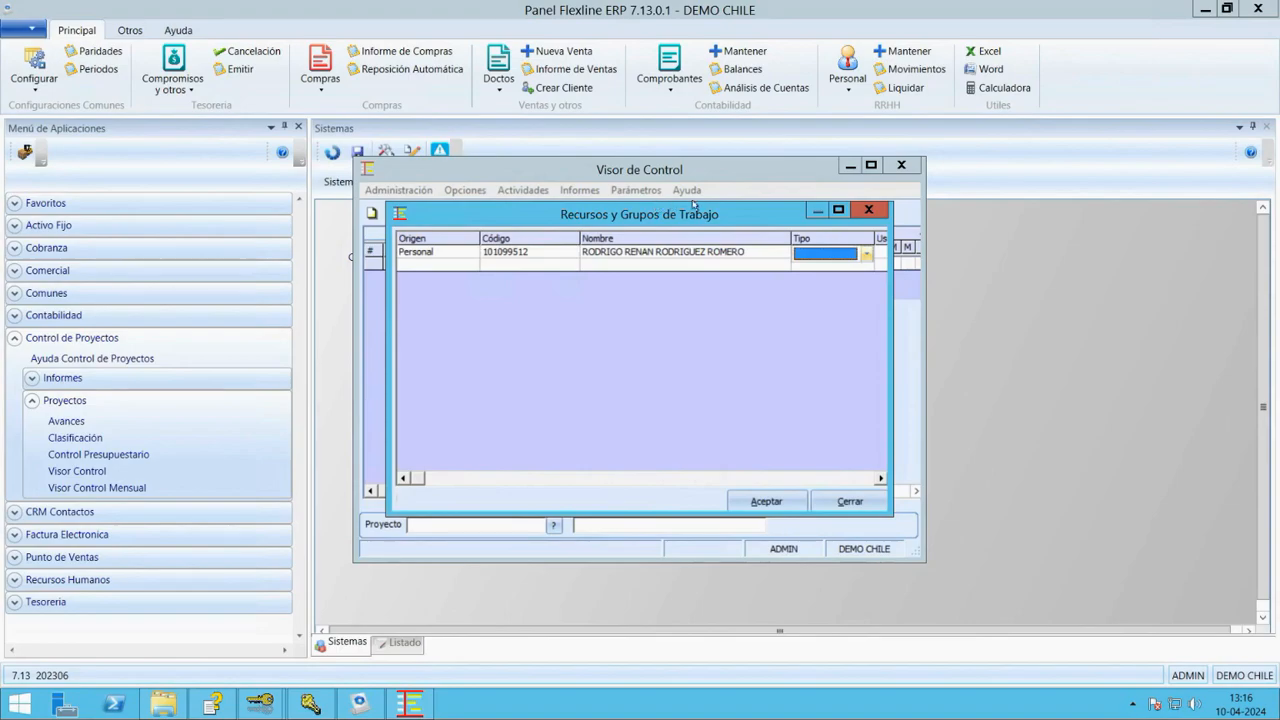
pyautogui.click(866, 254)
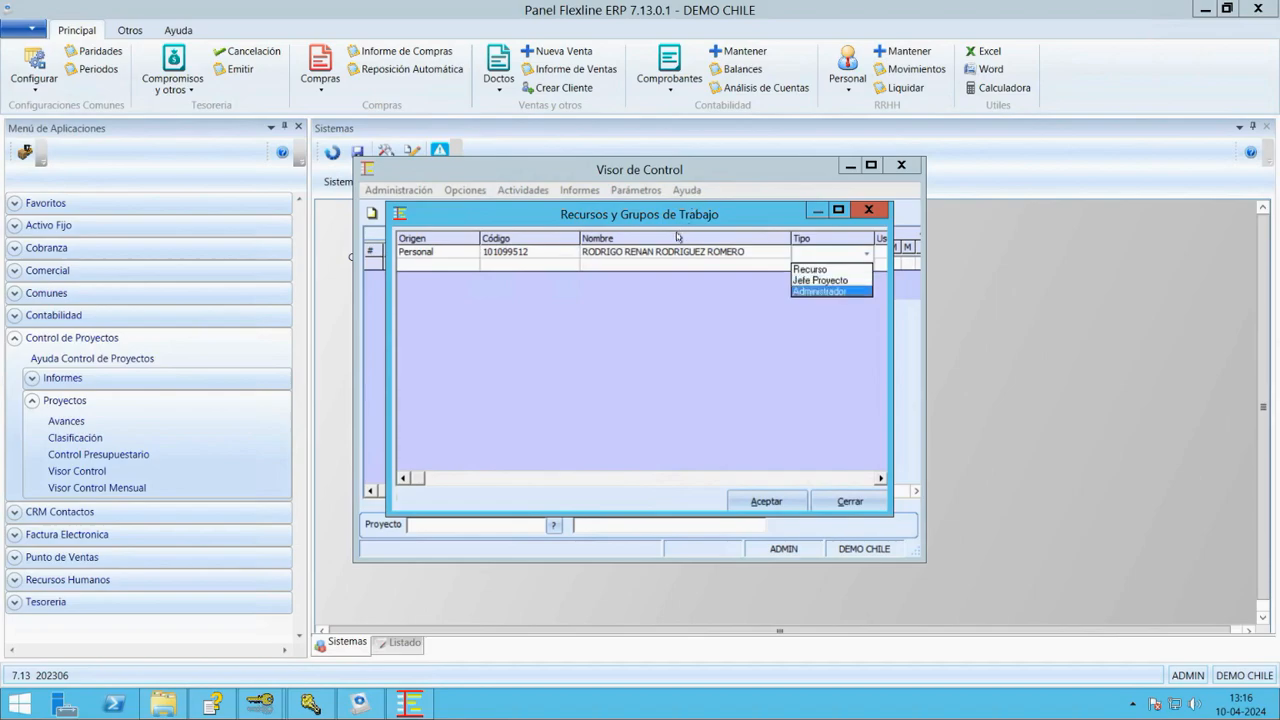
pyautogui.click(820, 291)
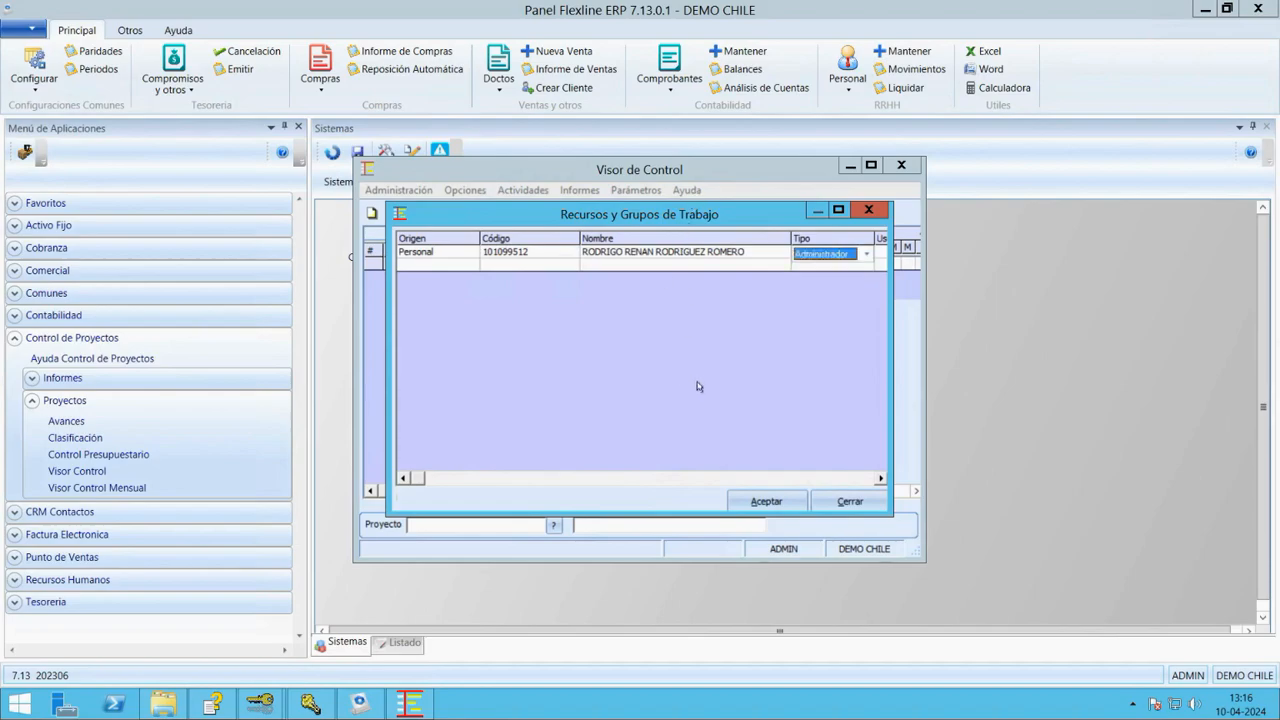
pyautogui.press('Tab')
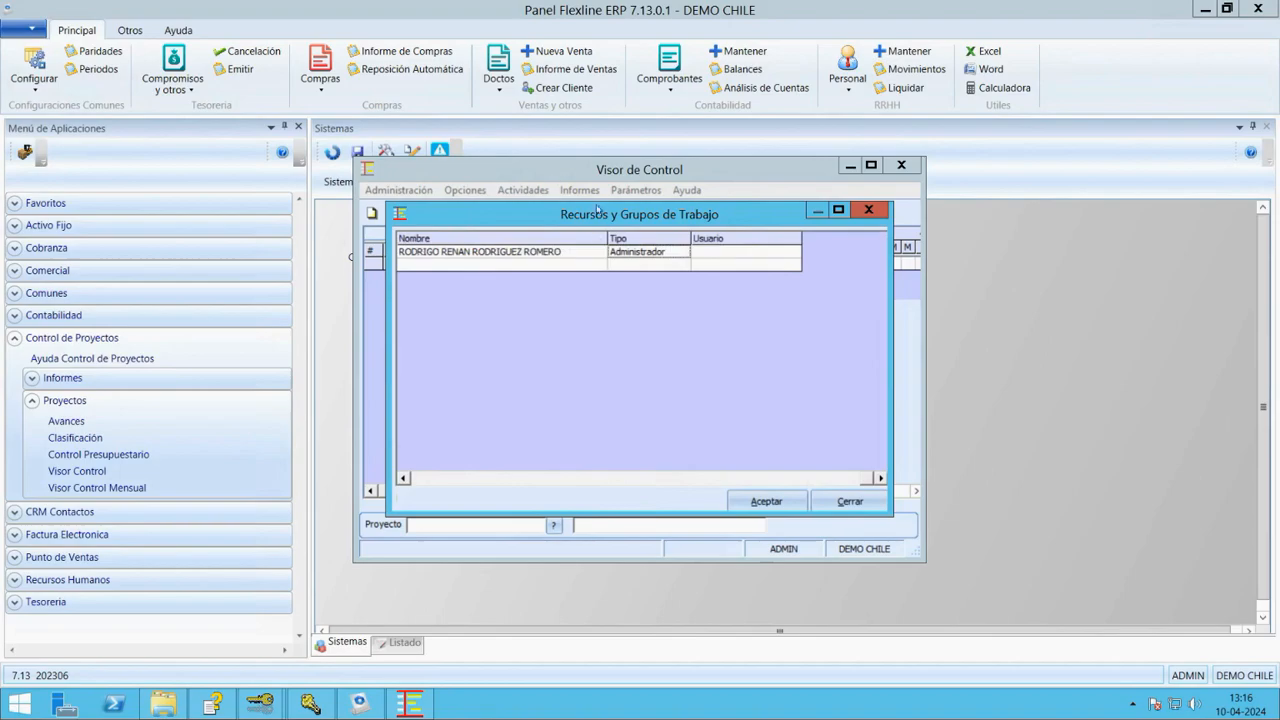
pyautogui.click(746, 253)
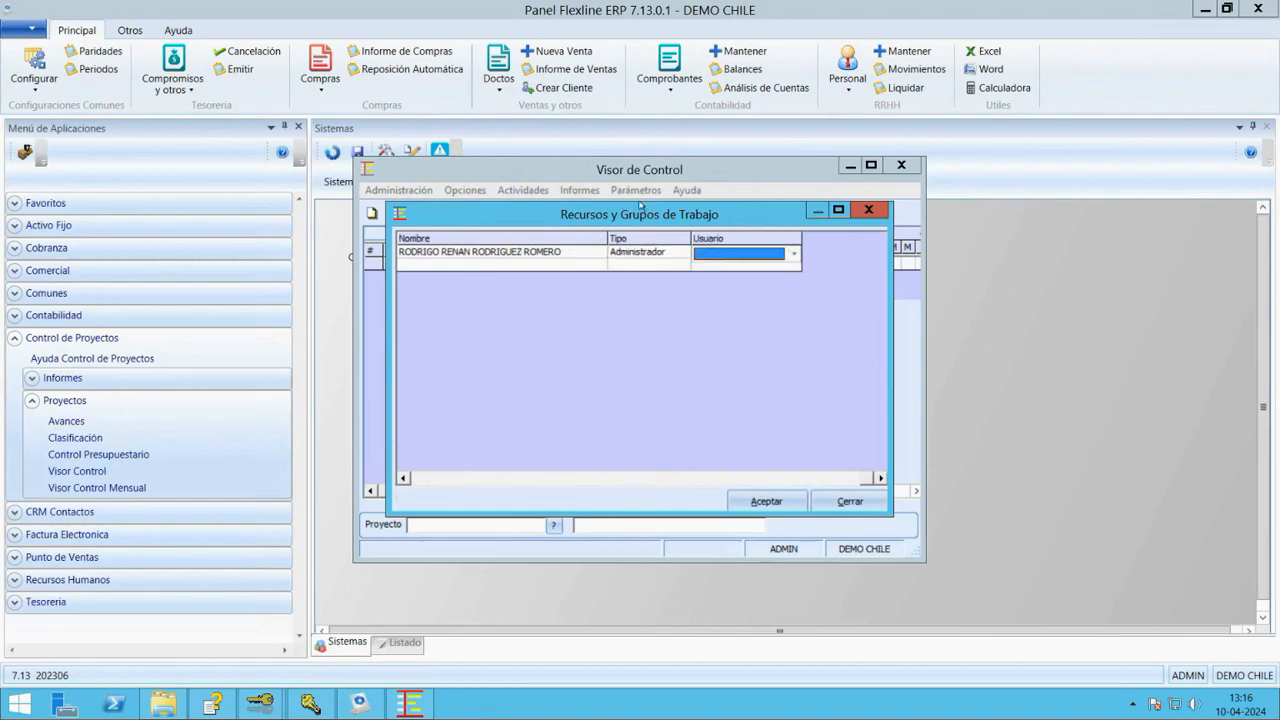
pyautogui.click(794, 254)
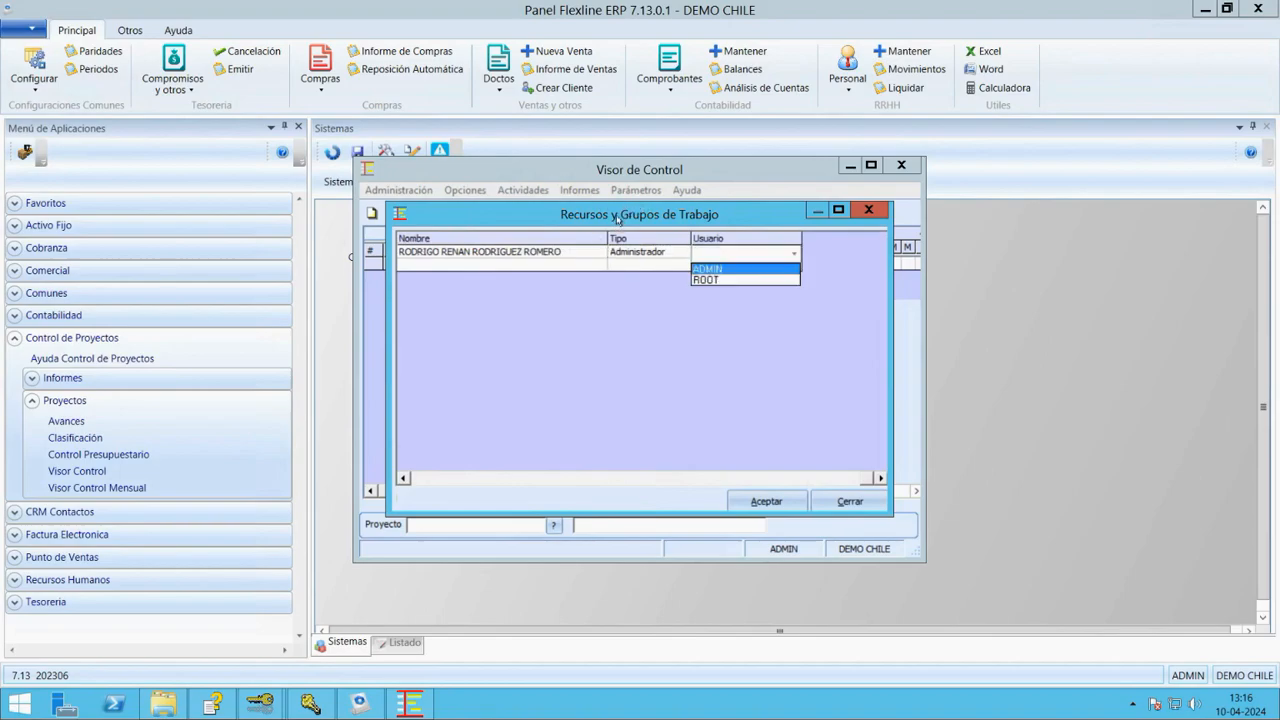
pyautogui.click(766, 269)
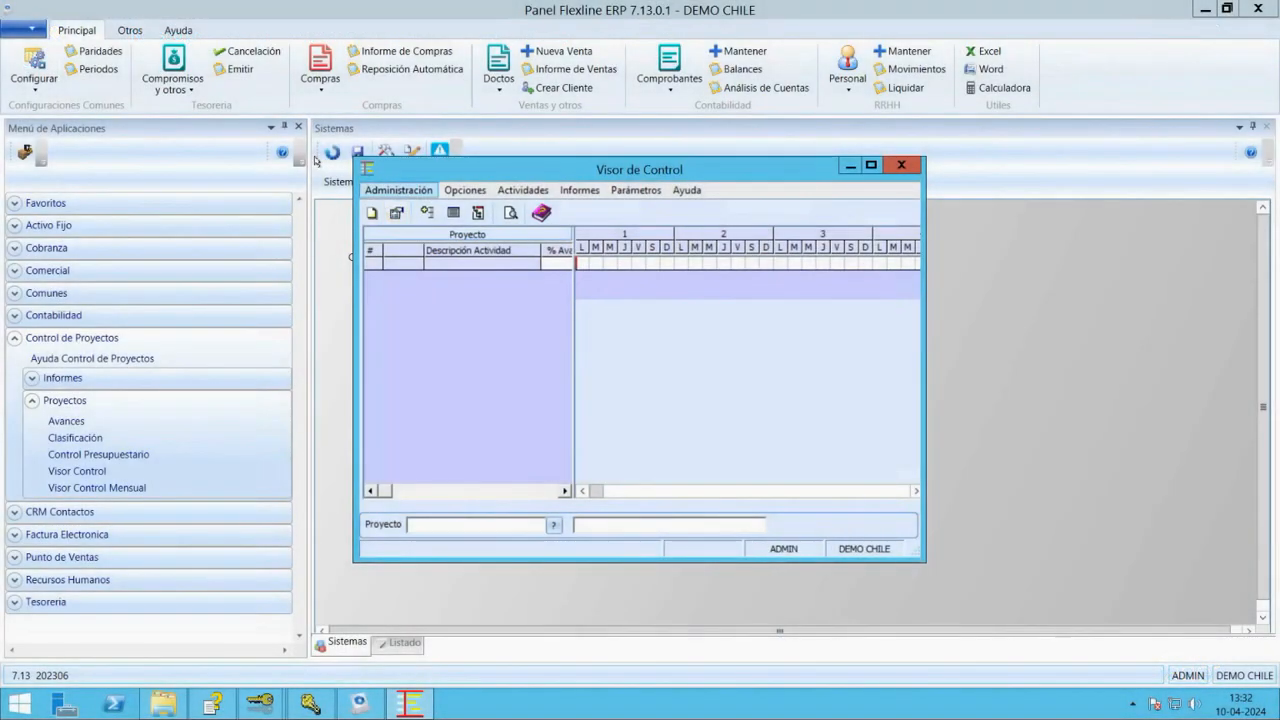
# Step: Start a new project with the code OP001 and the description "Fabricación ma-001"
pyautogui.click(394, 191)
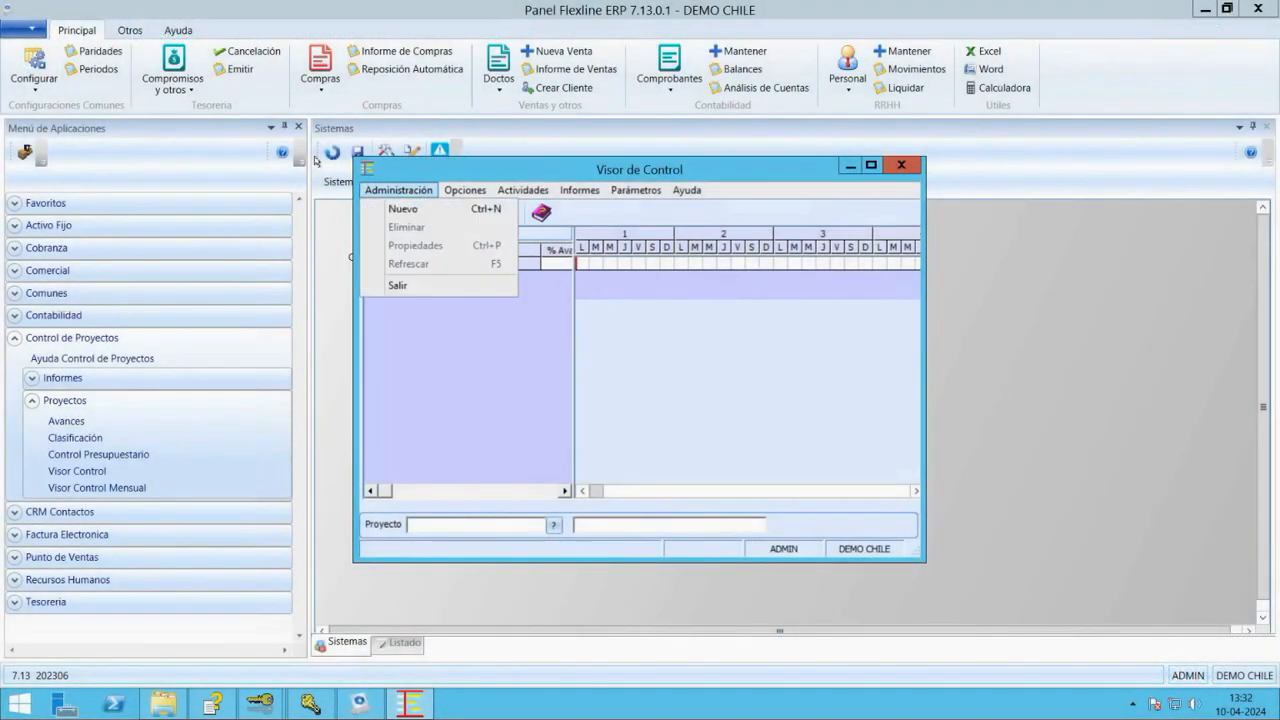
pyautogui.click(403, 209)
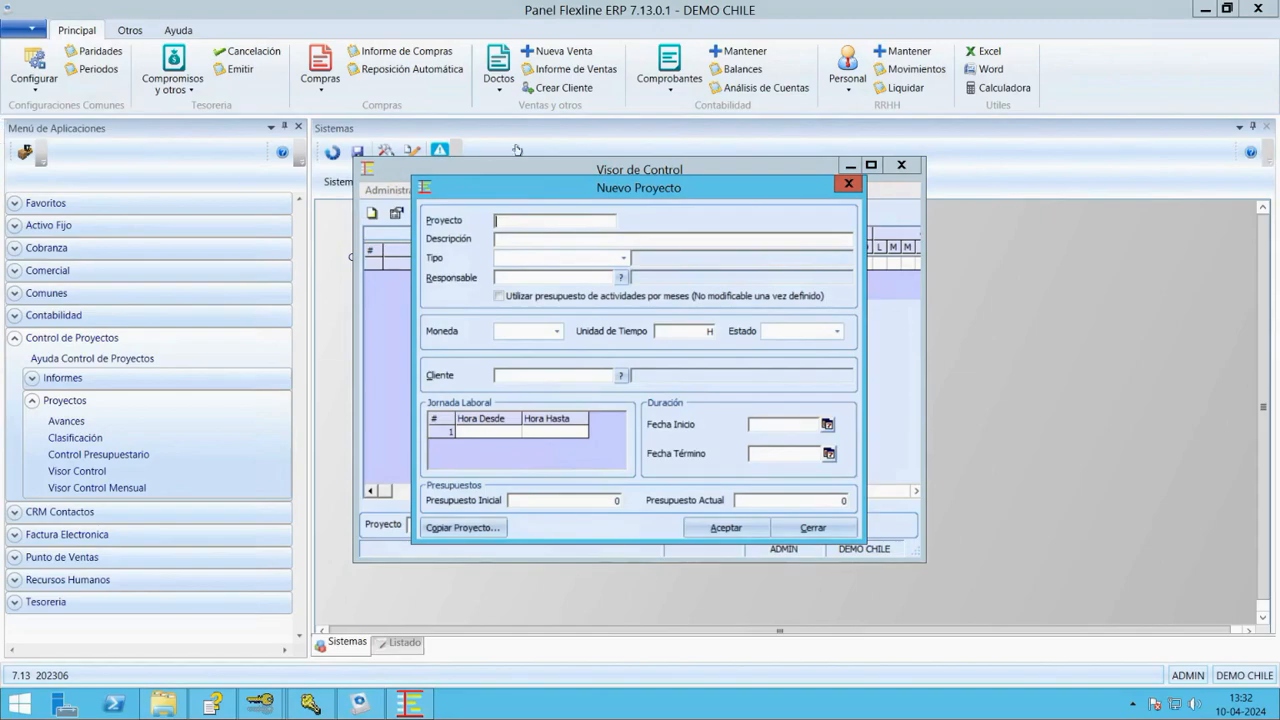
pyautogui.write('op')
pyautogui.press('BackSpace')
pyautogui.press('BackSpace')
pyautogui.write('OP')
pyautogui.write('001')
pyautogui.write('Fabricac')
pyautogui.write('ión ')
pyautogui.write('mar')
pyautogui.press('BackSpace')
pyautogui.write('-001')
# Step: Set the project's type to 1 - FABRICACIÓN and choose the administrator resource as its responsible person
pyautogui.click(623, 258)
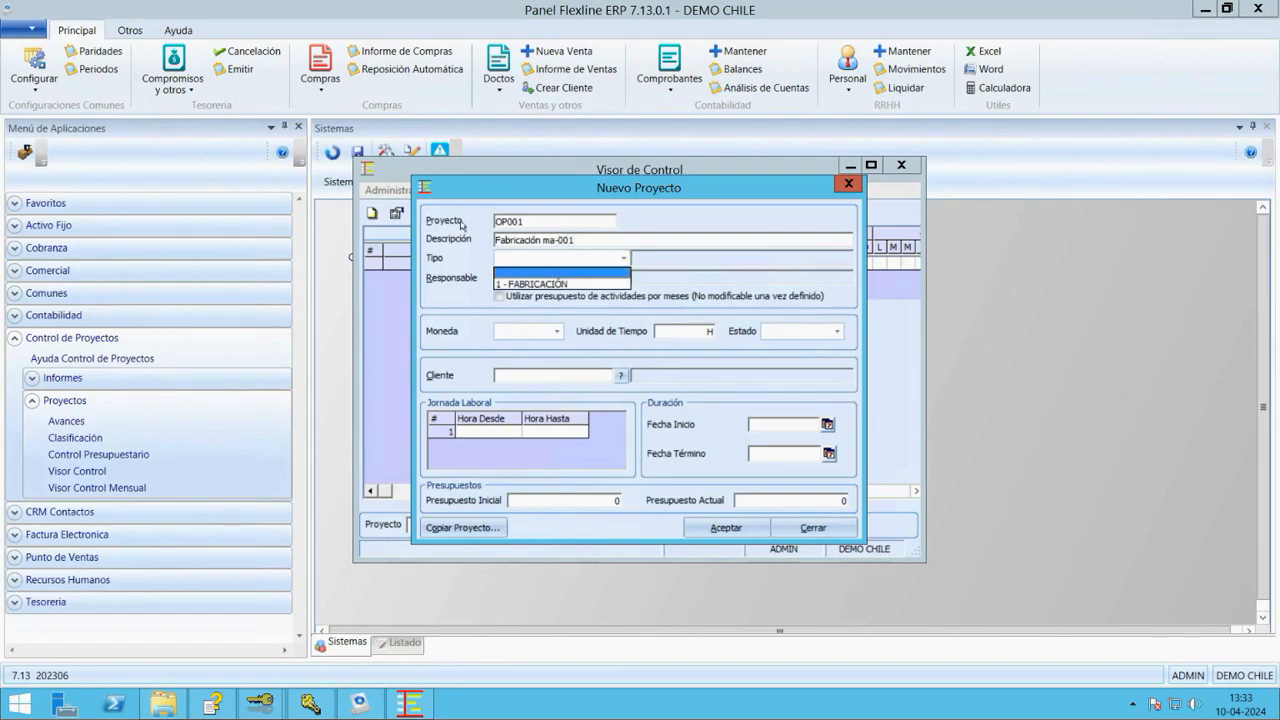
pyautogui.click(562, 284)
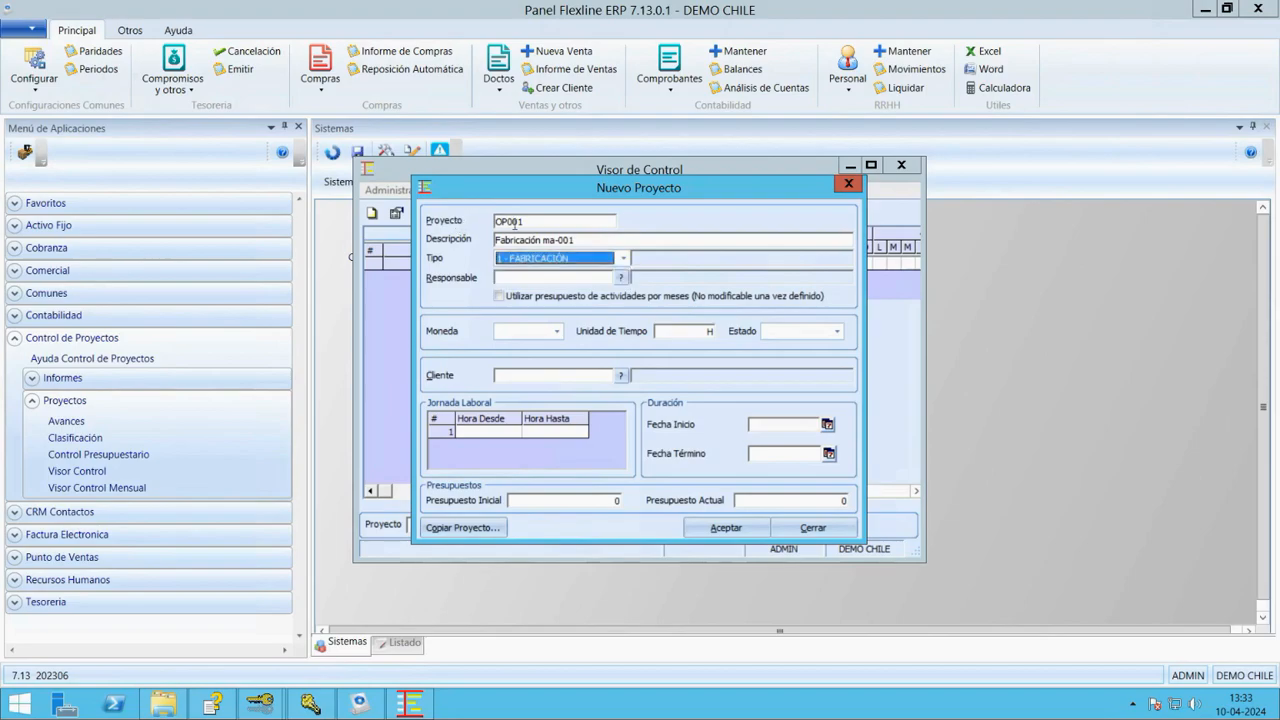
pyautogui.click(620, 277)
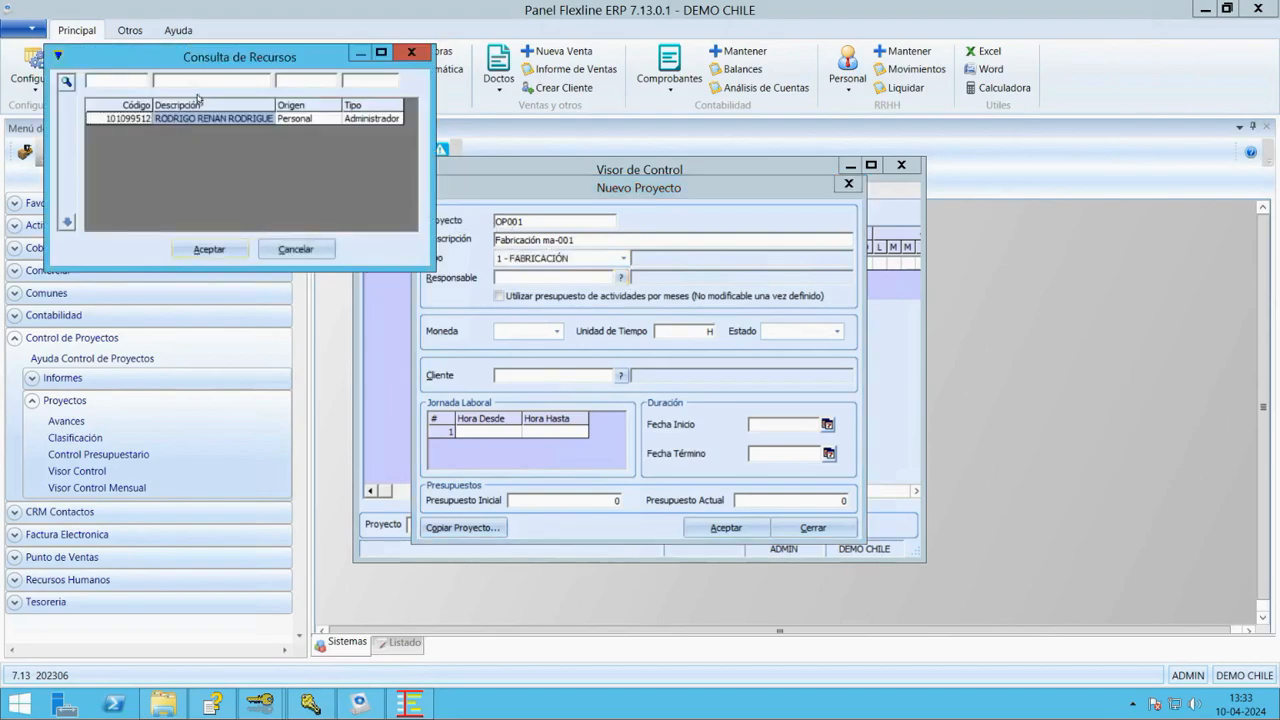
pyautogui.doubleClick(252, 118)
# Step: Set the project's currency to CLP and its status to Vigente
pyautogui.click(556, 331)
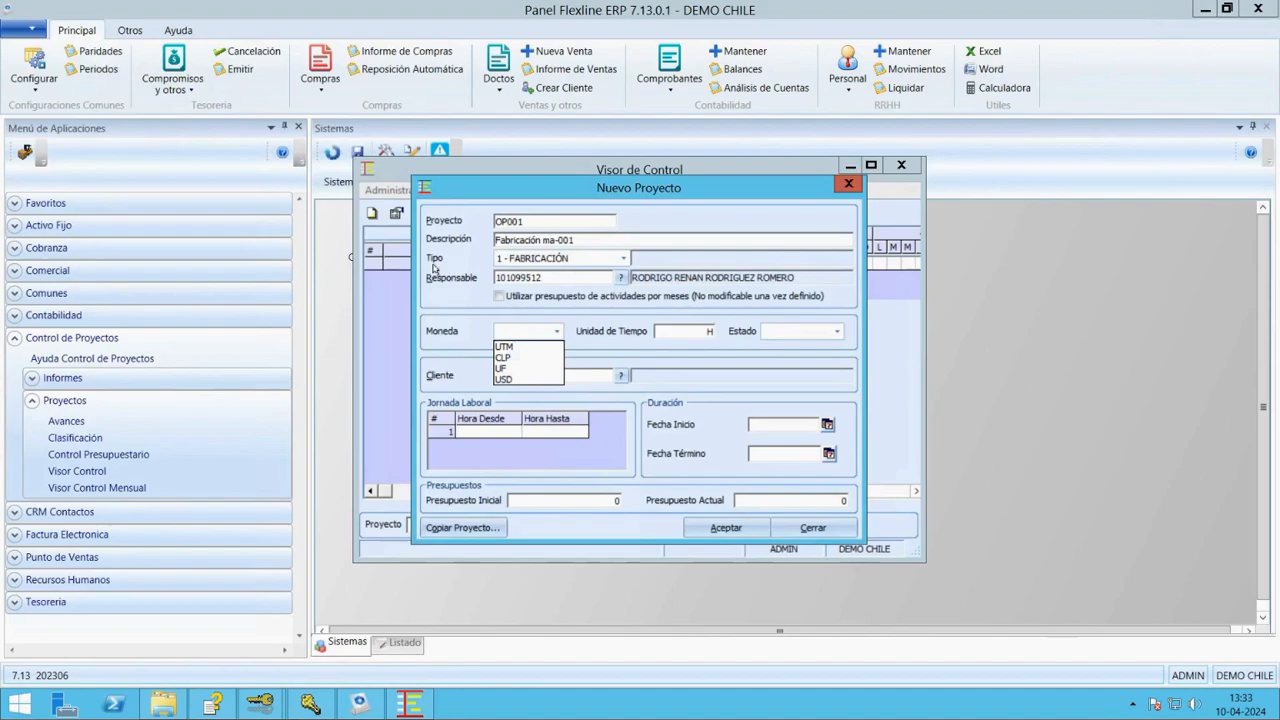
pyautogui.press('Down')
pyautogui.press('Down')
pyautogui.press('Return')
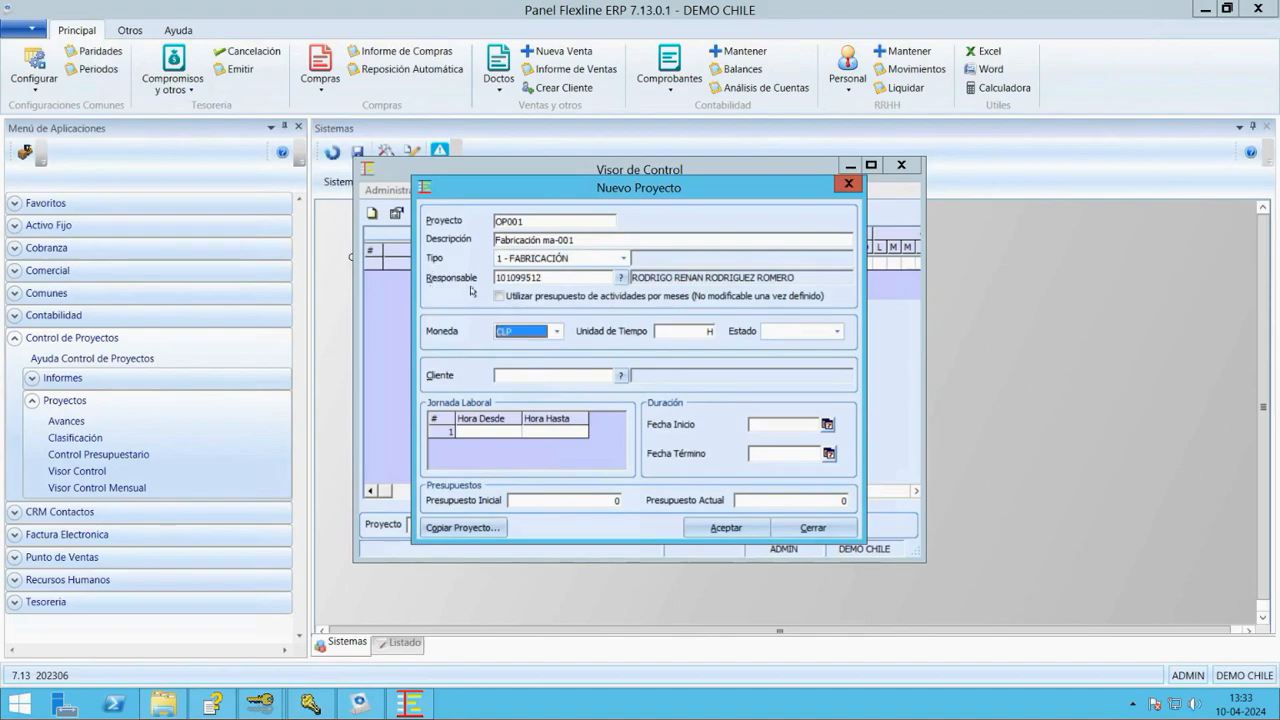
pyautogui.click(836, 331)
pyautogui.click(652, 281)
pyautogui.press('Down')
pyautogui.press('Tab')
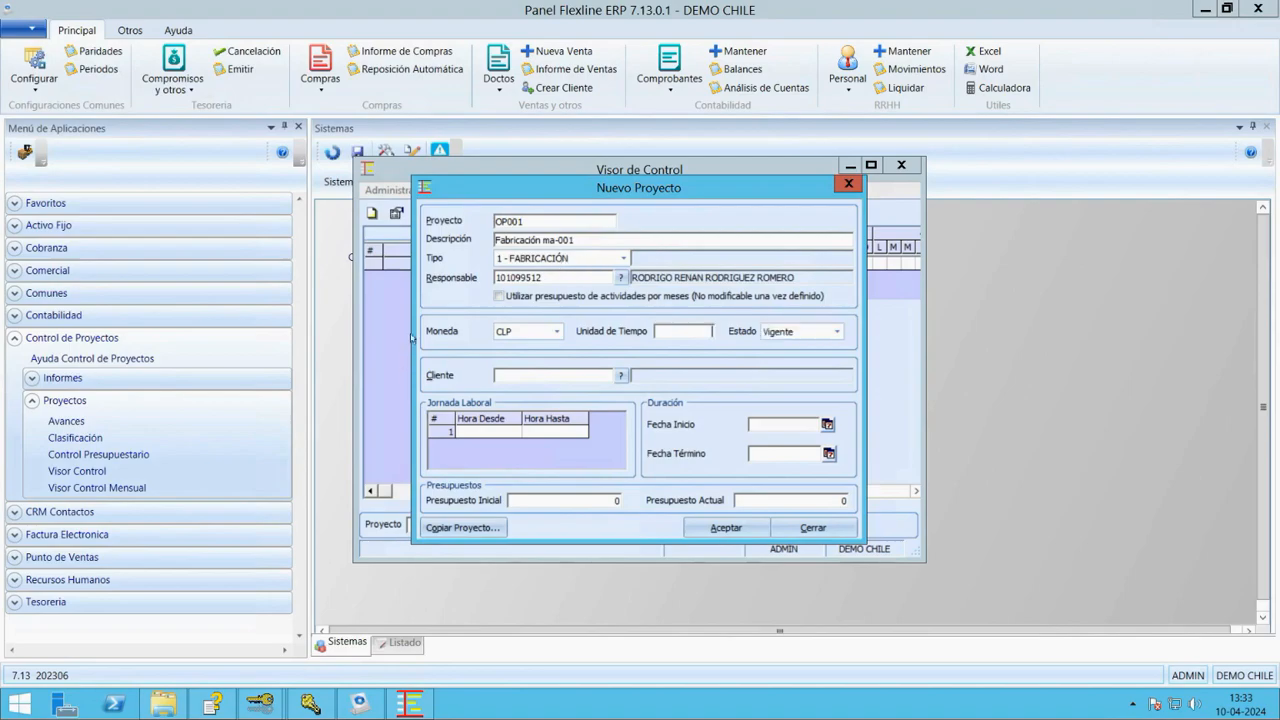
# Step: Define the project's working day as 09:00 to 14:00 and 15:00 to 19:00
pyautogui.press('Tab')
pyautogui.press('Tab')
pyautogui.write('09:00')
pyautogui.press('Return')
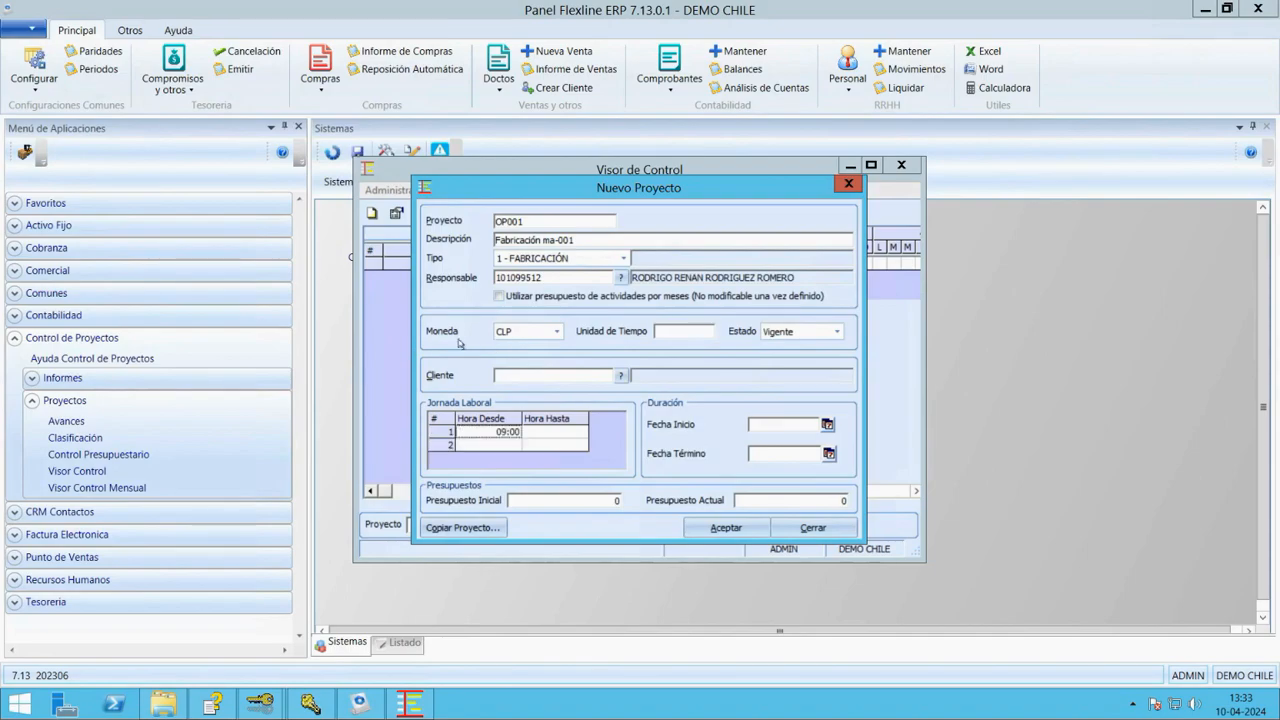
pyautogui.write('14:00')
pyautogui.press('Return')
pyautogui.write('15:00')
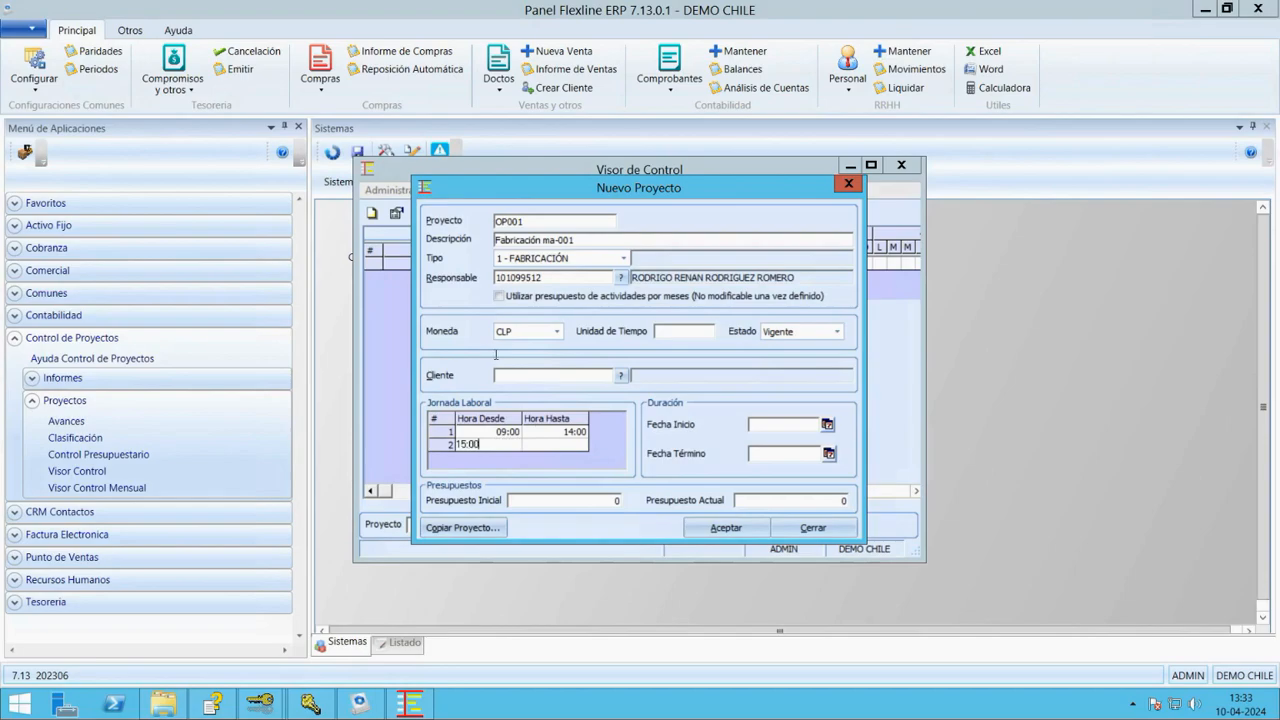
pyautogui.press('Return')
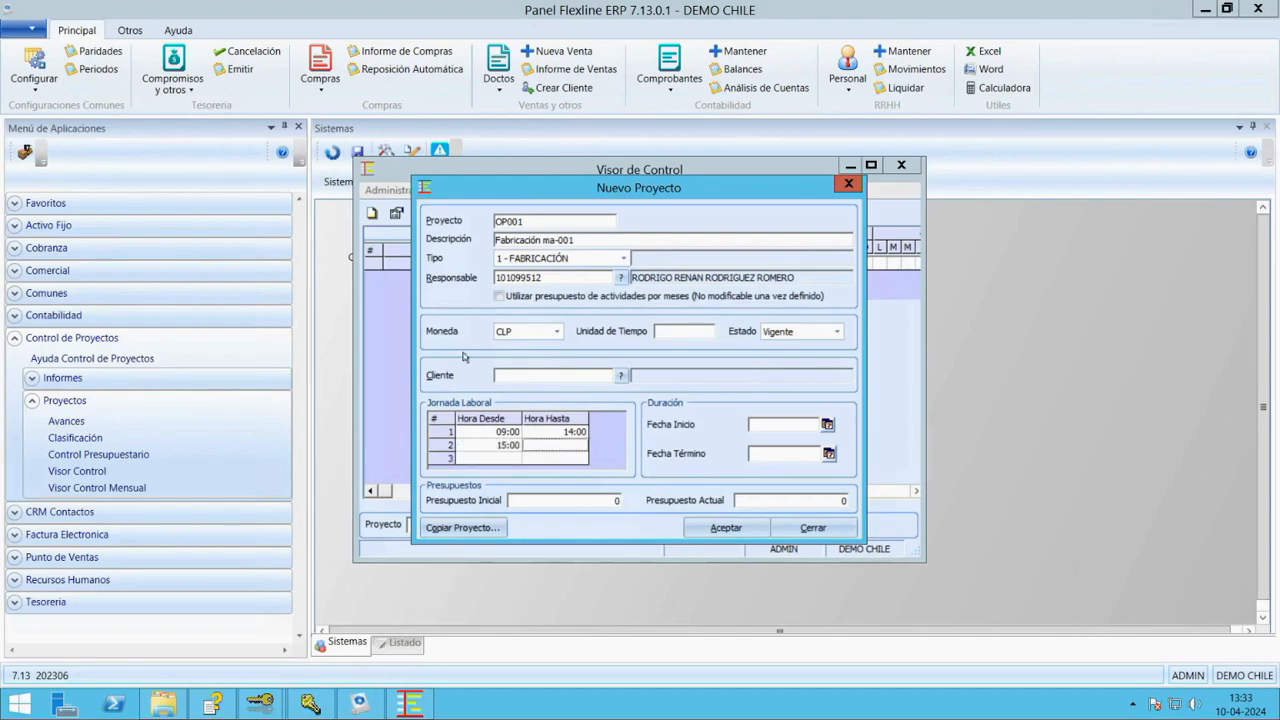
pyautogui.write('19:00')
# Step: Set the project's duration with start date 01-04-2024 and end date 31-05-2024
pyautogui.press('Tab')
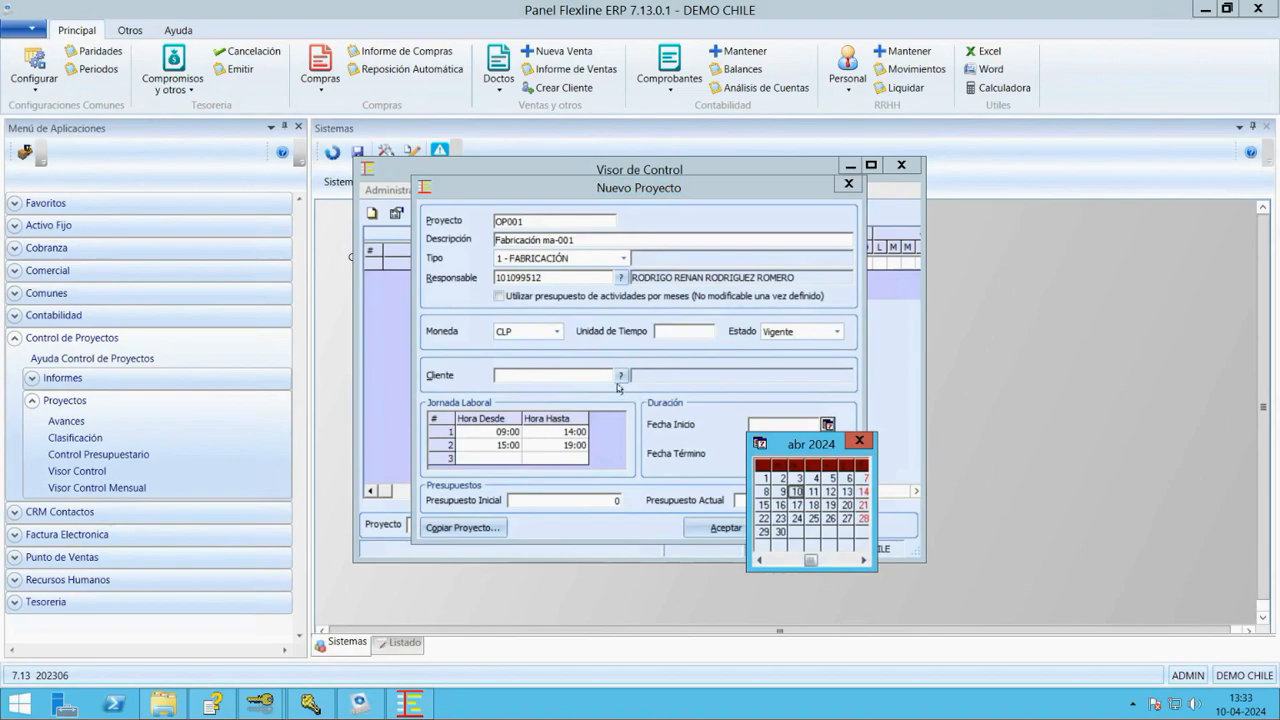
pyautogui.press('Home')
pyautogui.press('Return')
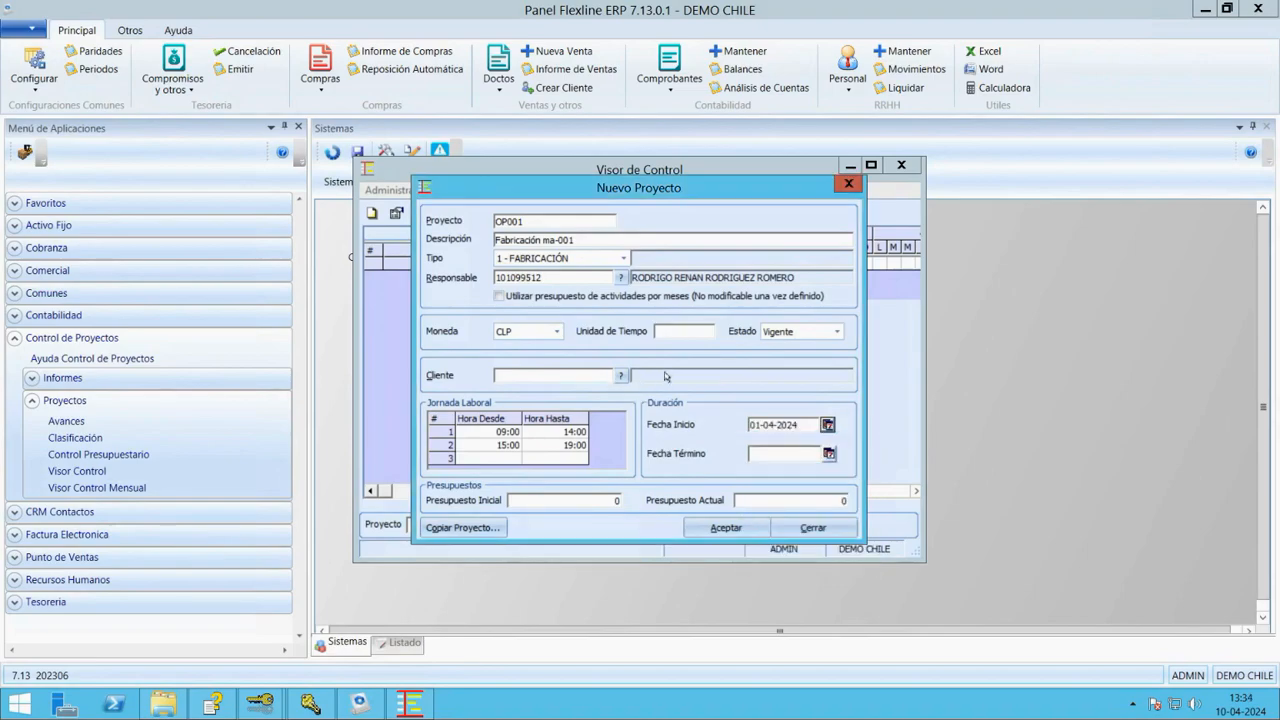
pyautogui.press('Tab')
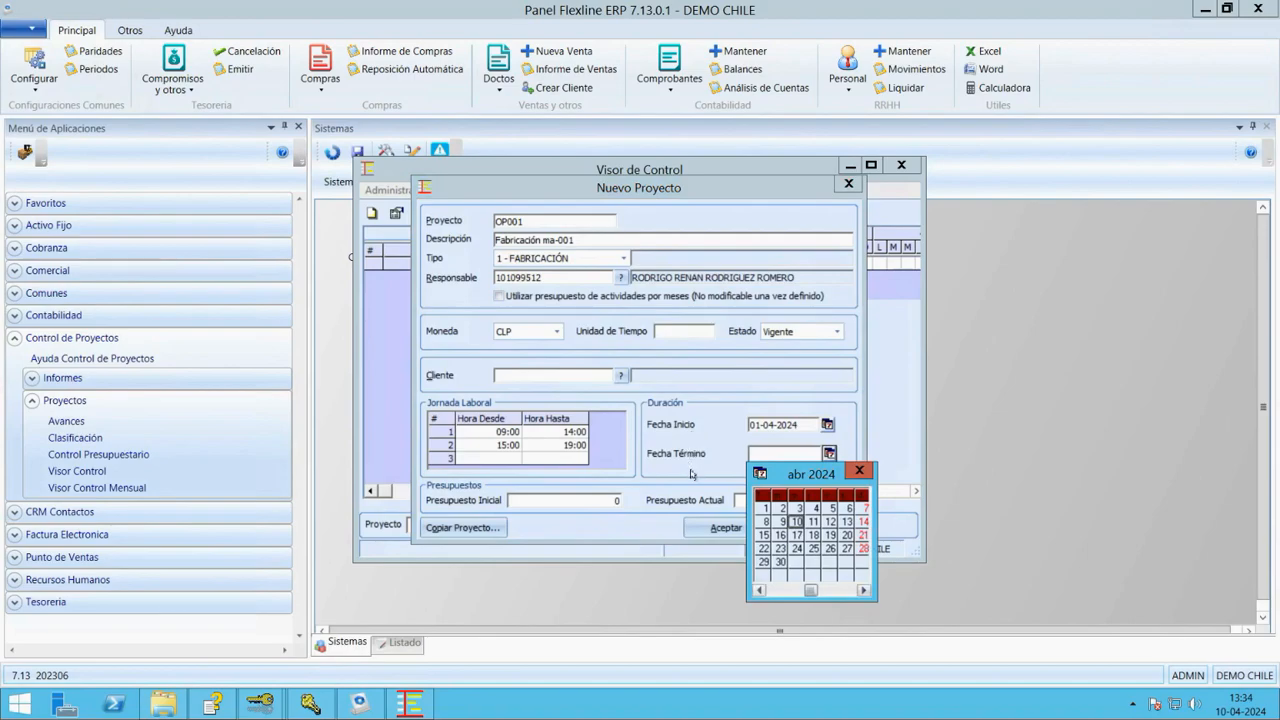
pyautogui.press('pagedown')
pyautogui.press('End')
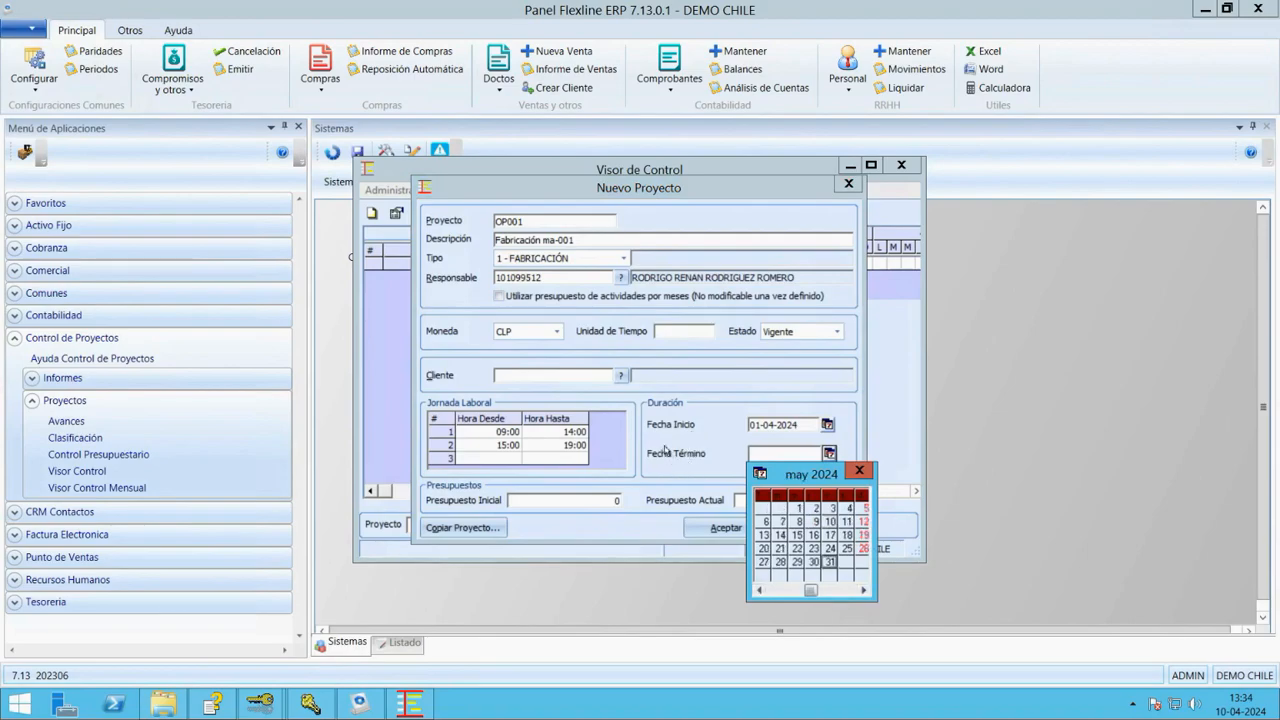
pyautogui.press('Return')
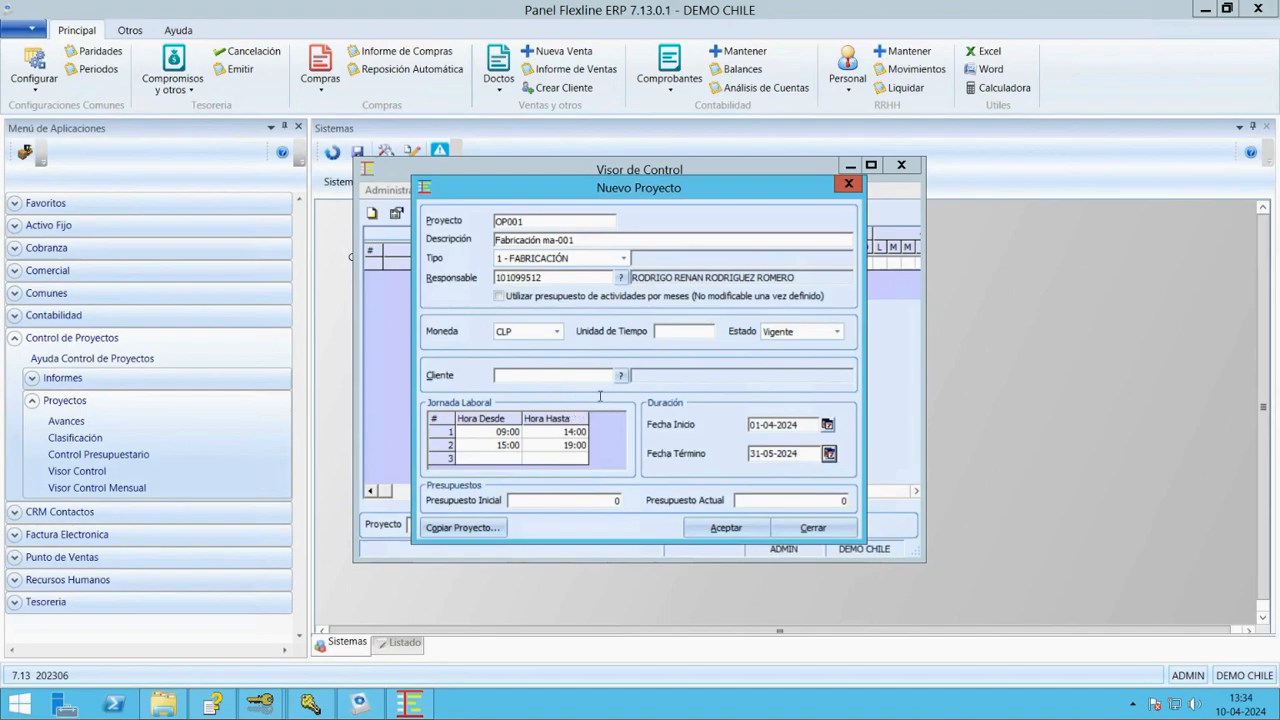
# Step: Enter an initial budget of 350000 and save the new project
pyautogui.press('Tab')
pyautogui.write('350000')
pyautogui.press('Tab')
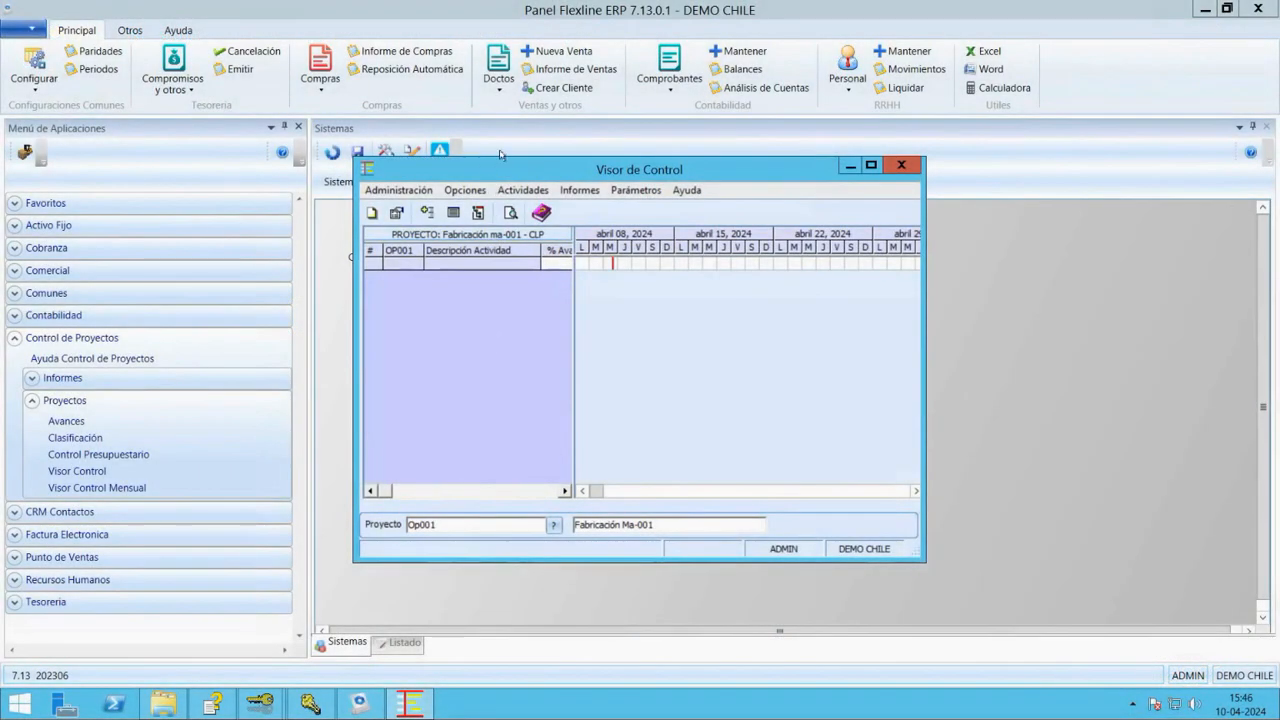
# Step: Open the activity classification settings and select project OP001, Fabricación ma-001
pyautogui.click(630, 191)
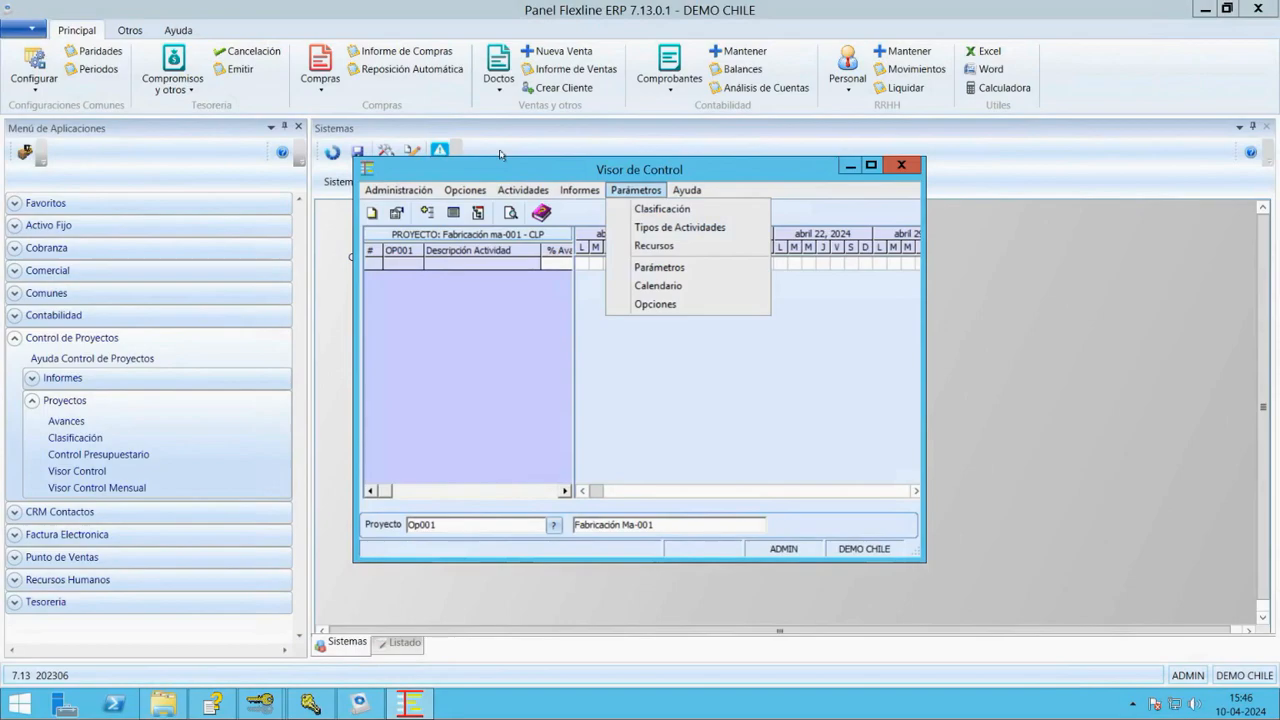
pyautogui.click(645, 207)
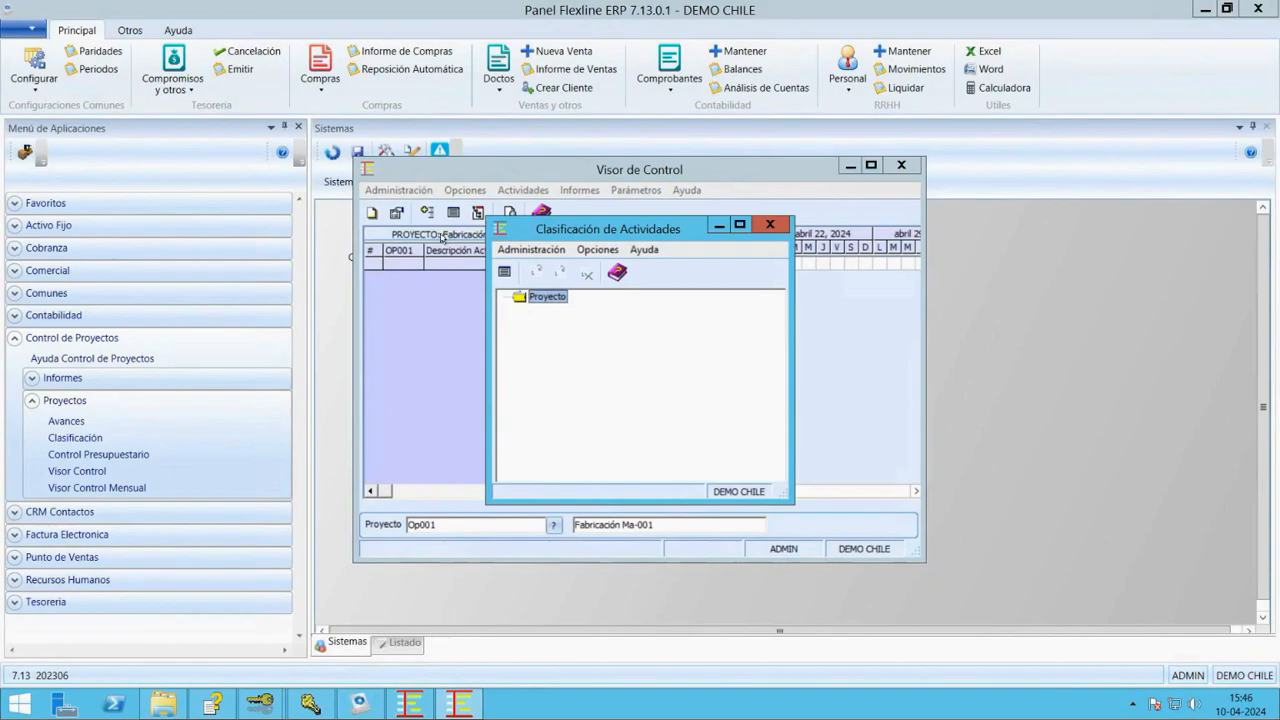
pyautogui.click(531, 249)
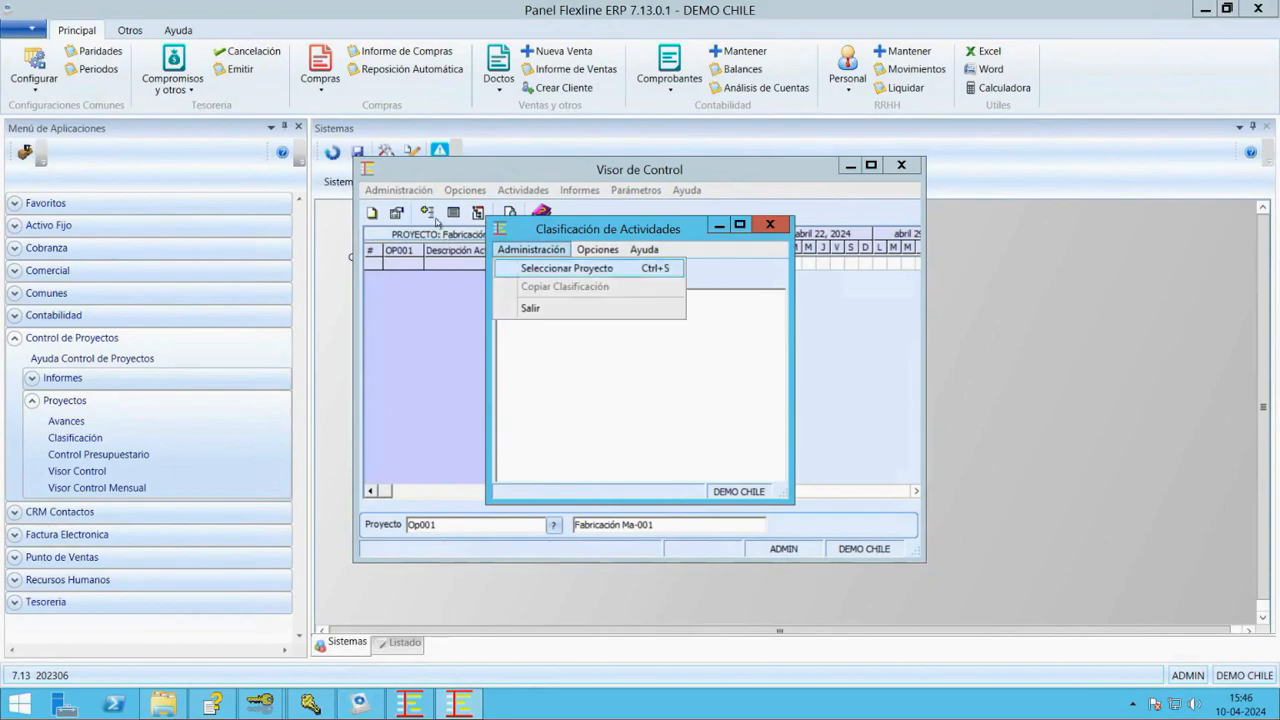
pyautogui.click(567, 268)
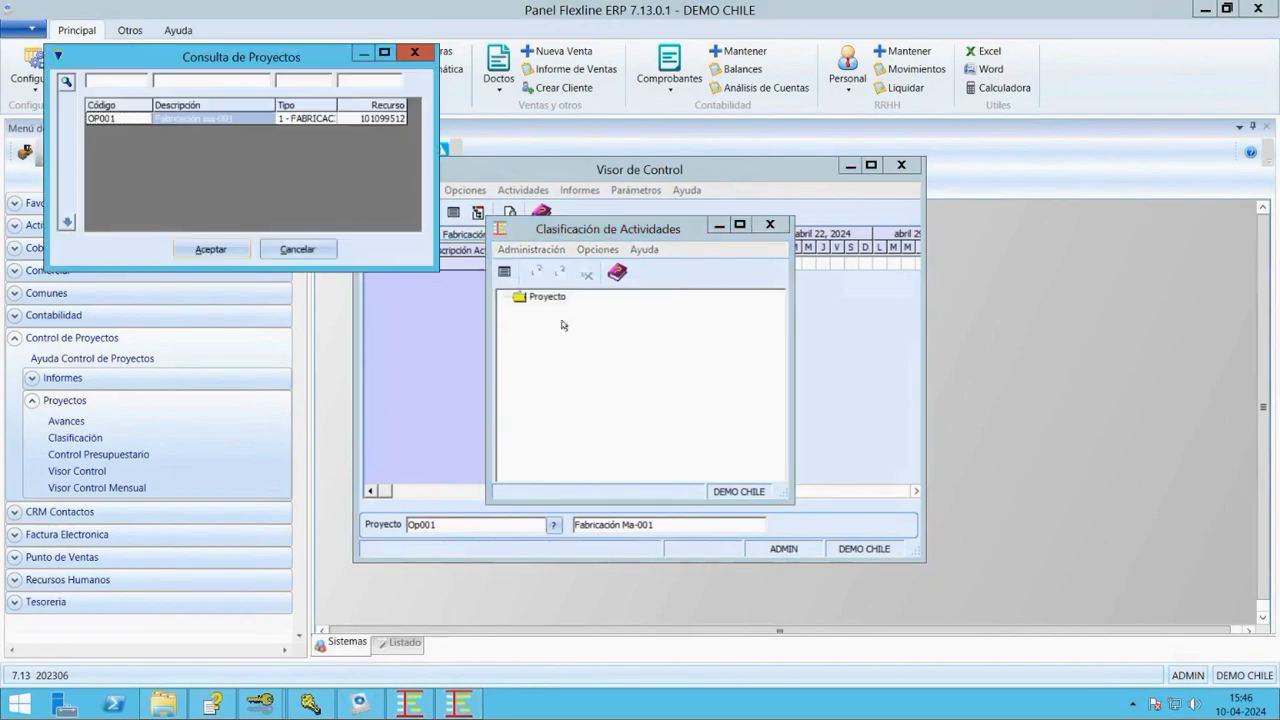
pyautogui.click(180, 118)
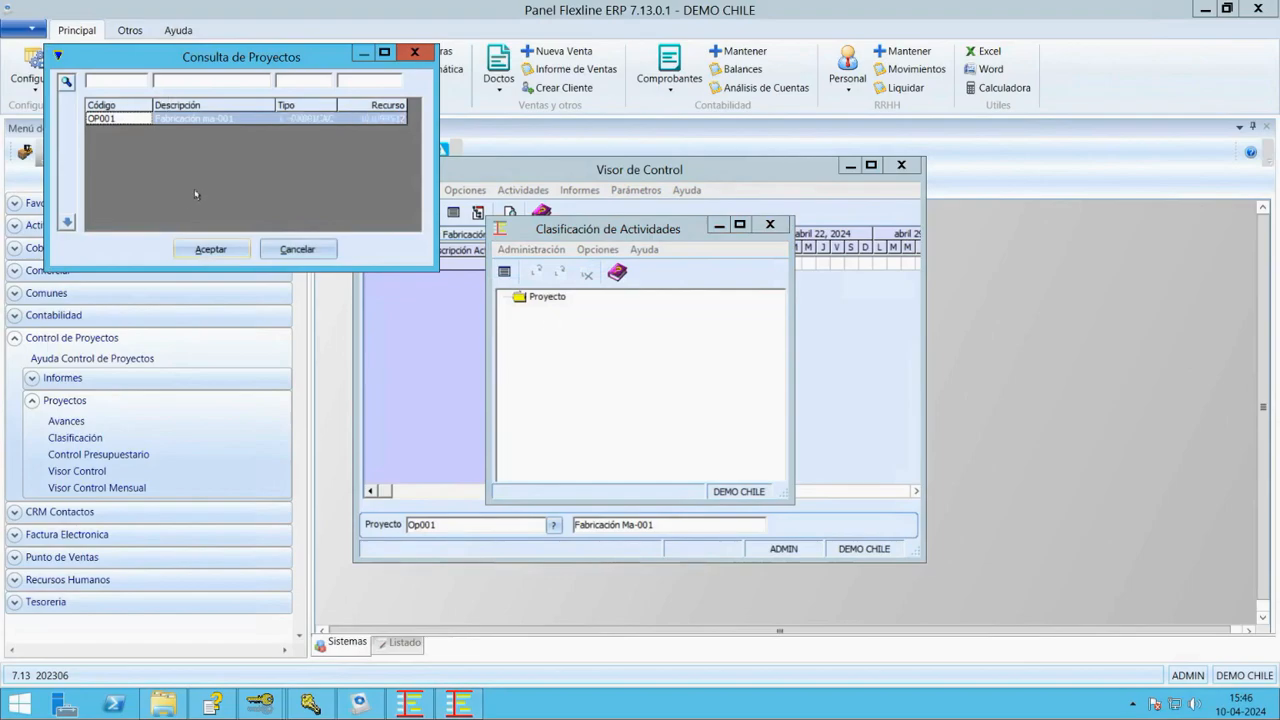
pyautogui.click(211, 249)
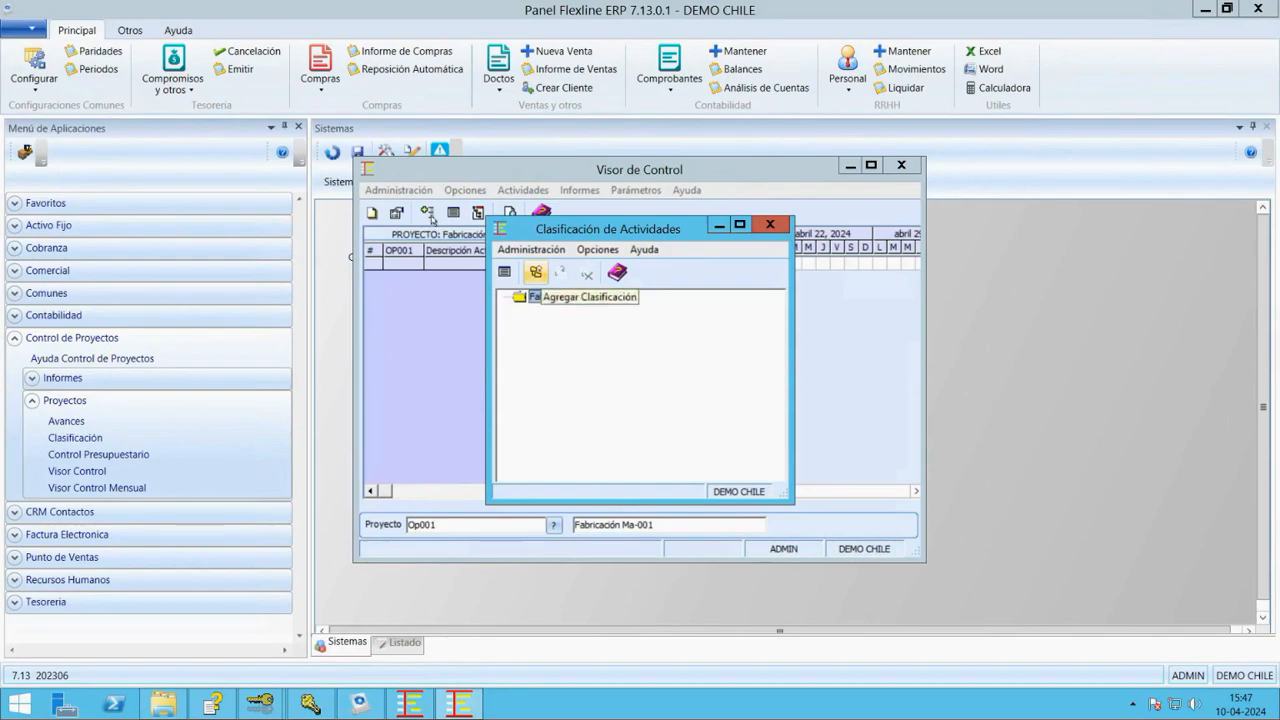
# Step: Add the classification Planificación with description "Preparación y compra de materiales" under the Fabricación ma-001 project
pyautogui.click(536, 272)
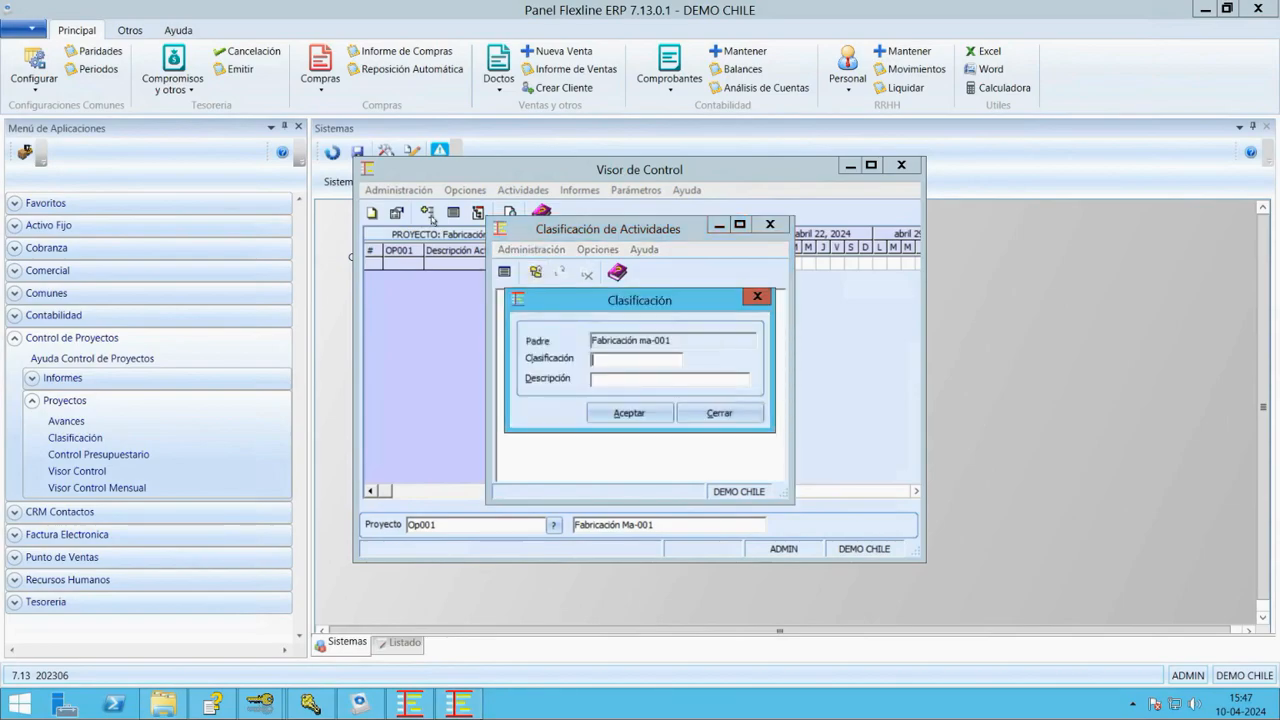
pyautogui.write('Pla')
pyautogui.write('icación')
pyautogui.write('Pre')
pyautogui.write('pa')
pyautogui.write('ración y')
pyautogui.write(' compra de ma')
pyautogui.write('teriales')
pyautogui.press('Return')
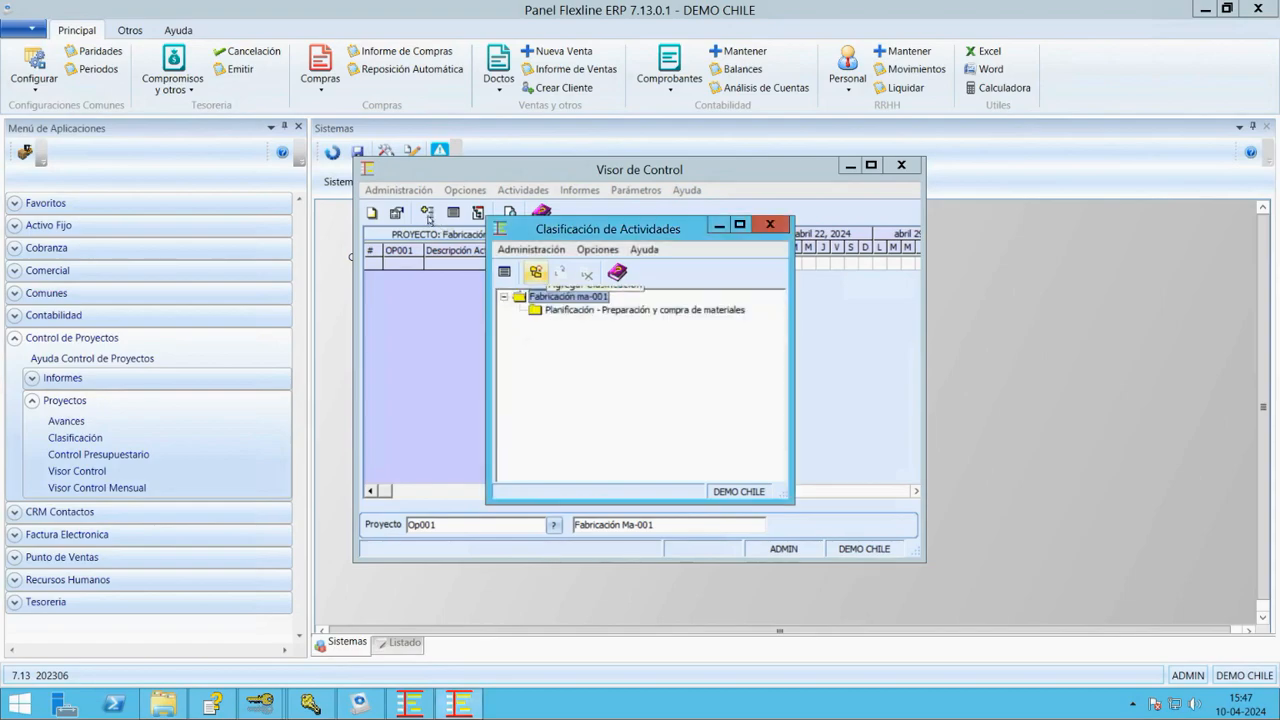
# Step: Add a second classification, Fabricación, with description "Montaje" under the Fabricación ma-001 project
pyautogui.click(536, 272)
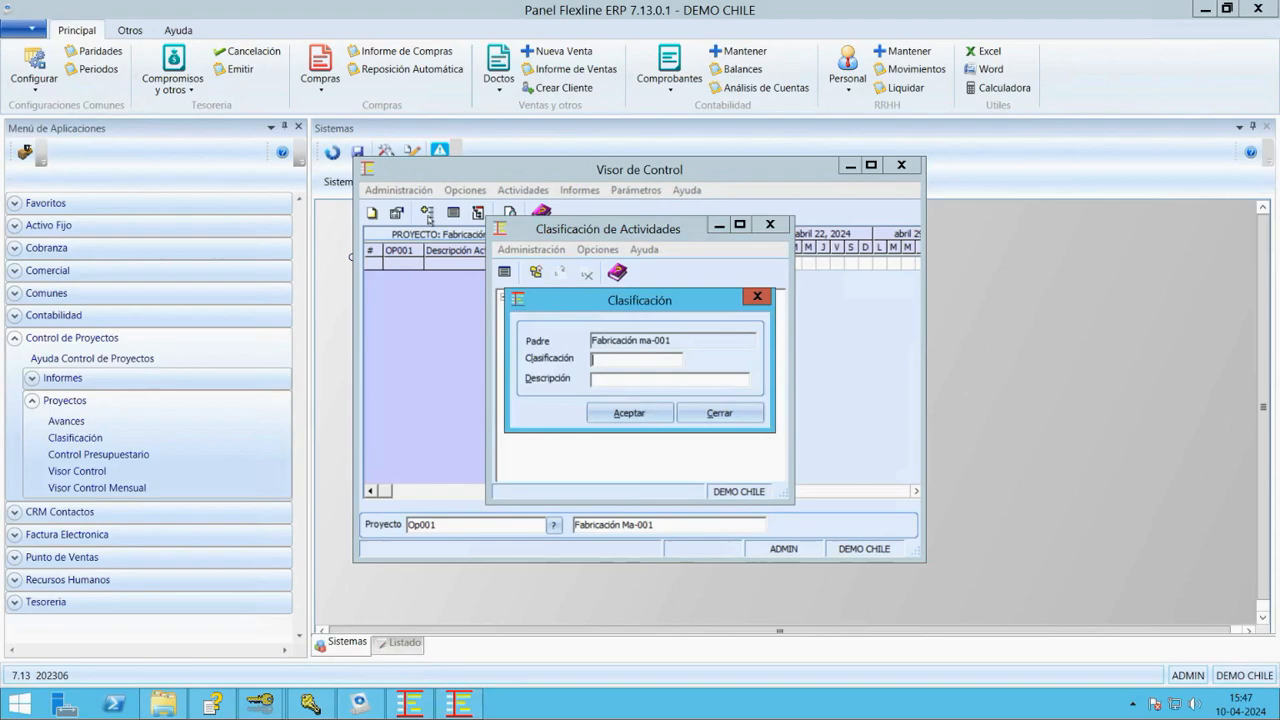
pyautogui.write('Fabricación')
pyautogui.press('Tab')
pyautogui.write('Montaje')
pyautogui.press('Return')
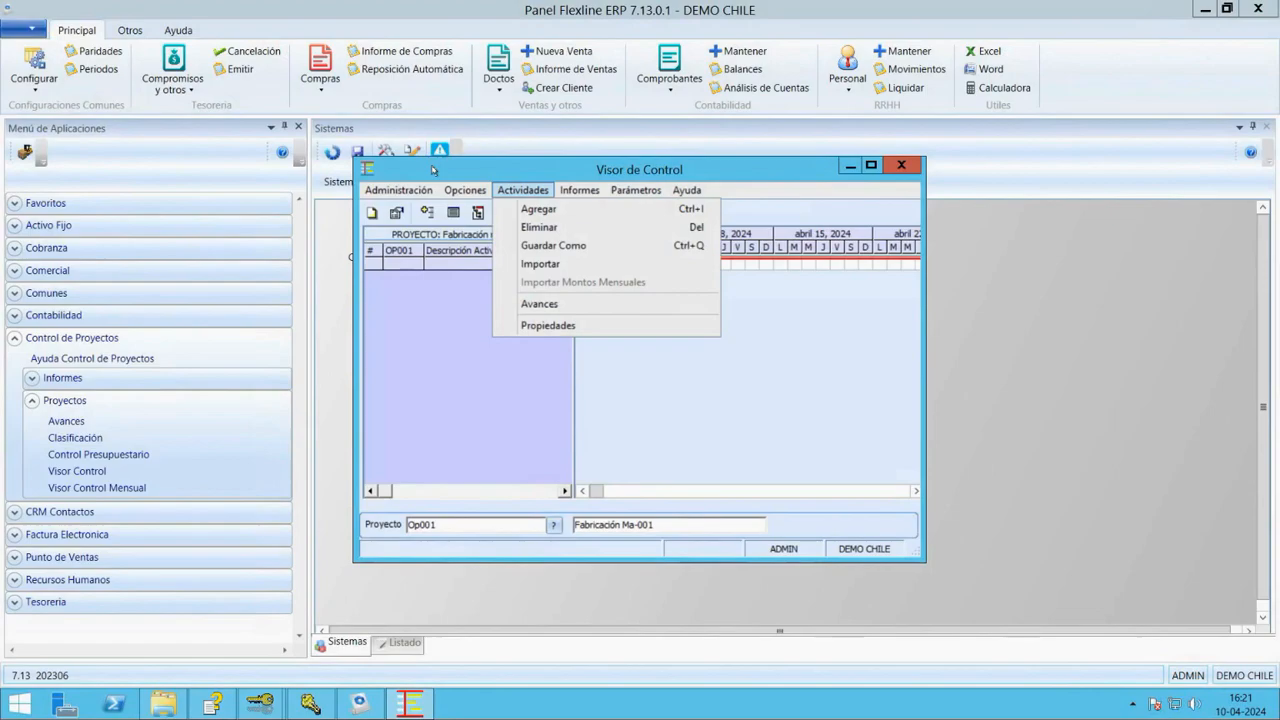
# Step: Add a new activity to the project with code -001 and description "Compra de materiales"
pyautogui.click(538, 210)
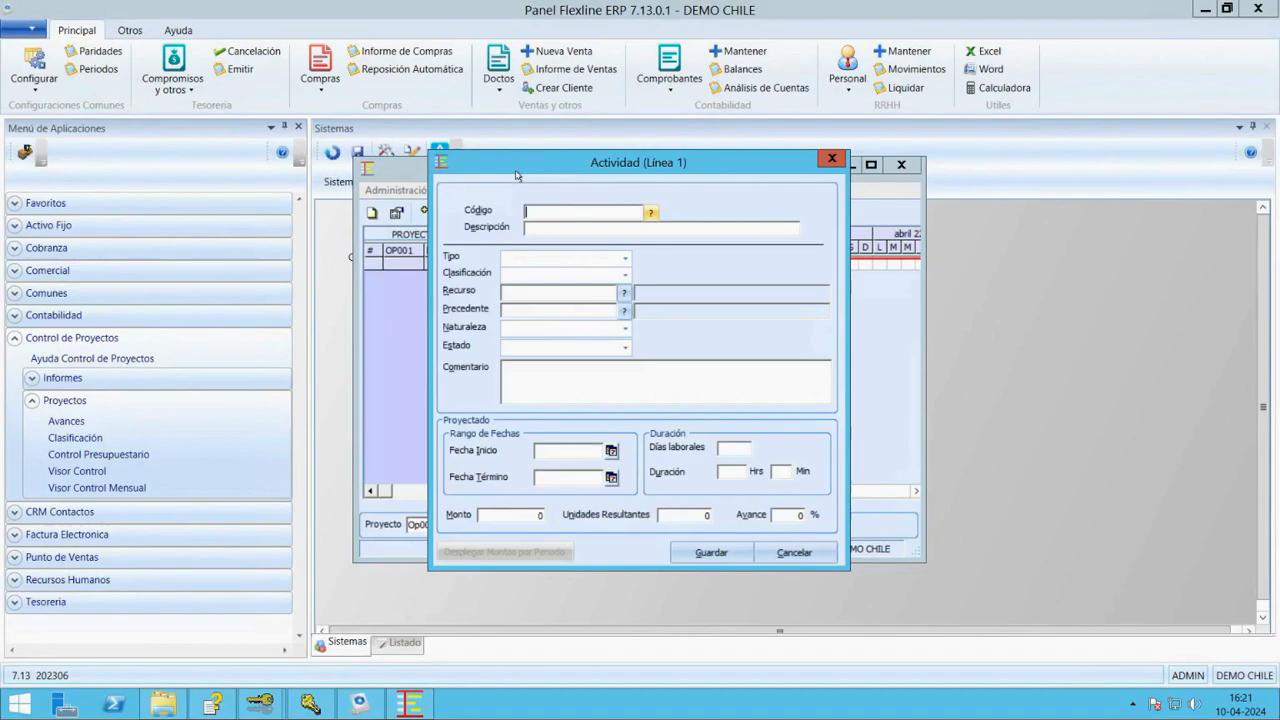
pyautogui.write('-001')
pyautogui.press('Tab')
pyautogui.write('Compra de materiales')
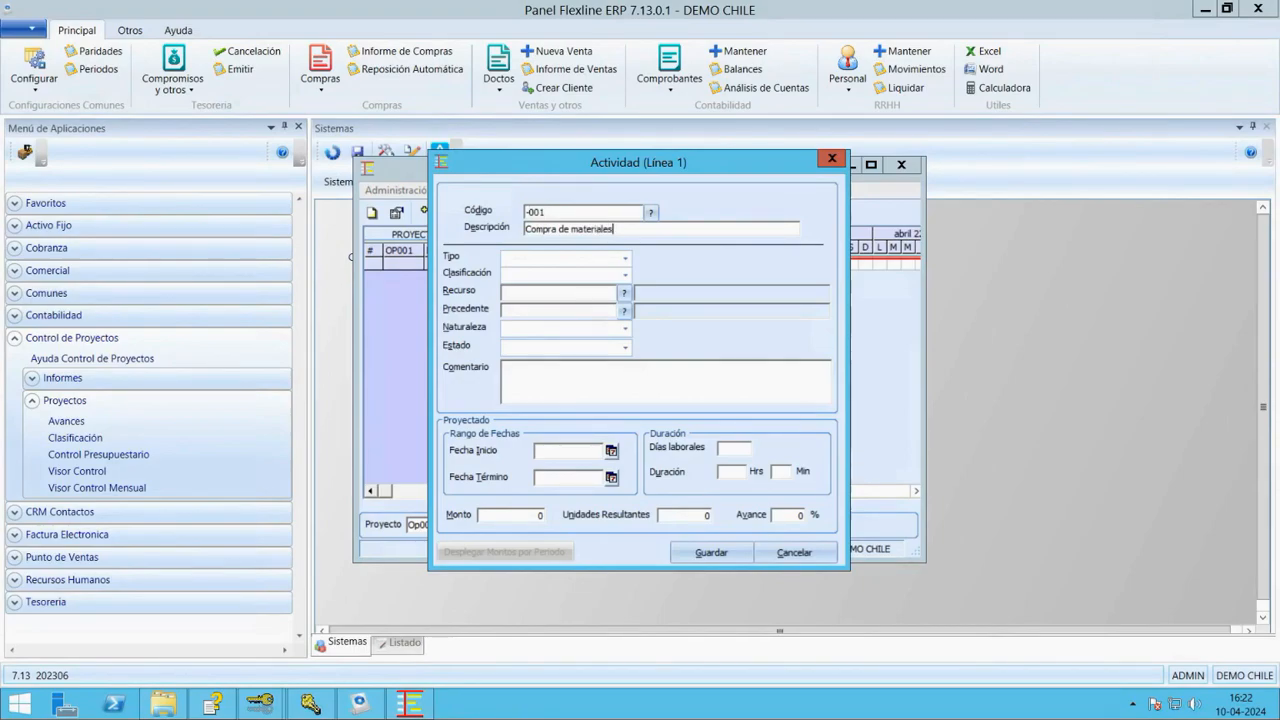
# Step: Classify the activity as Planificación and assign the Administrador-type personnel resource to it
pyautogui.press('Tab')
pyautogui.press('Tab')
pyautogui.press('Tab')
pyautogui.press('Down')
pyautogui.press('Down')
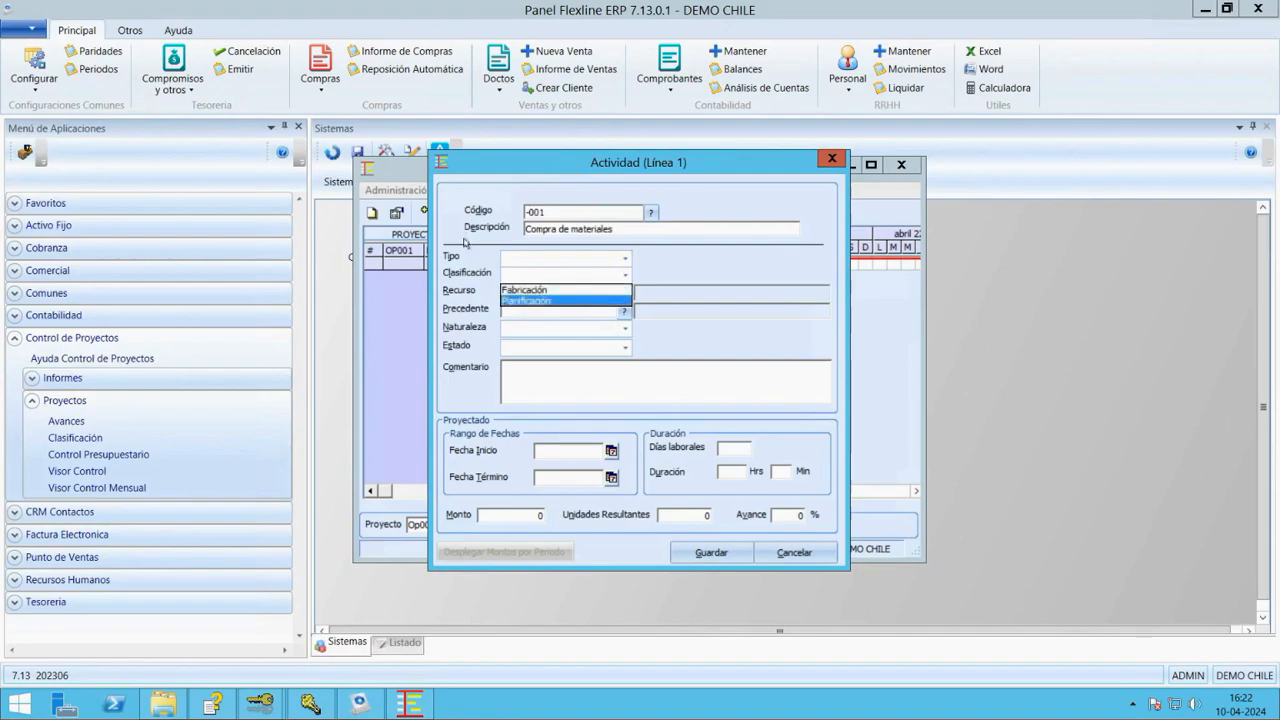
pyautogui.click(580, 301)
pyautogui.click(624, 293)
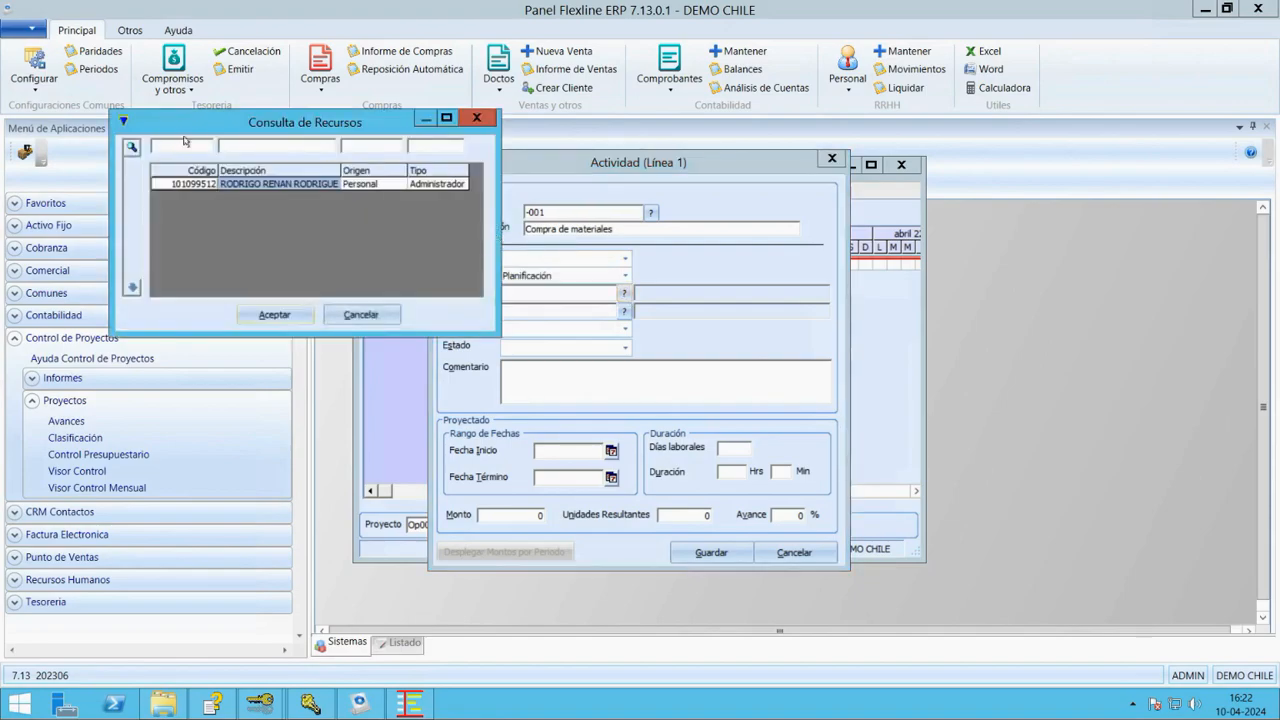
pyautogui.press('Return')
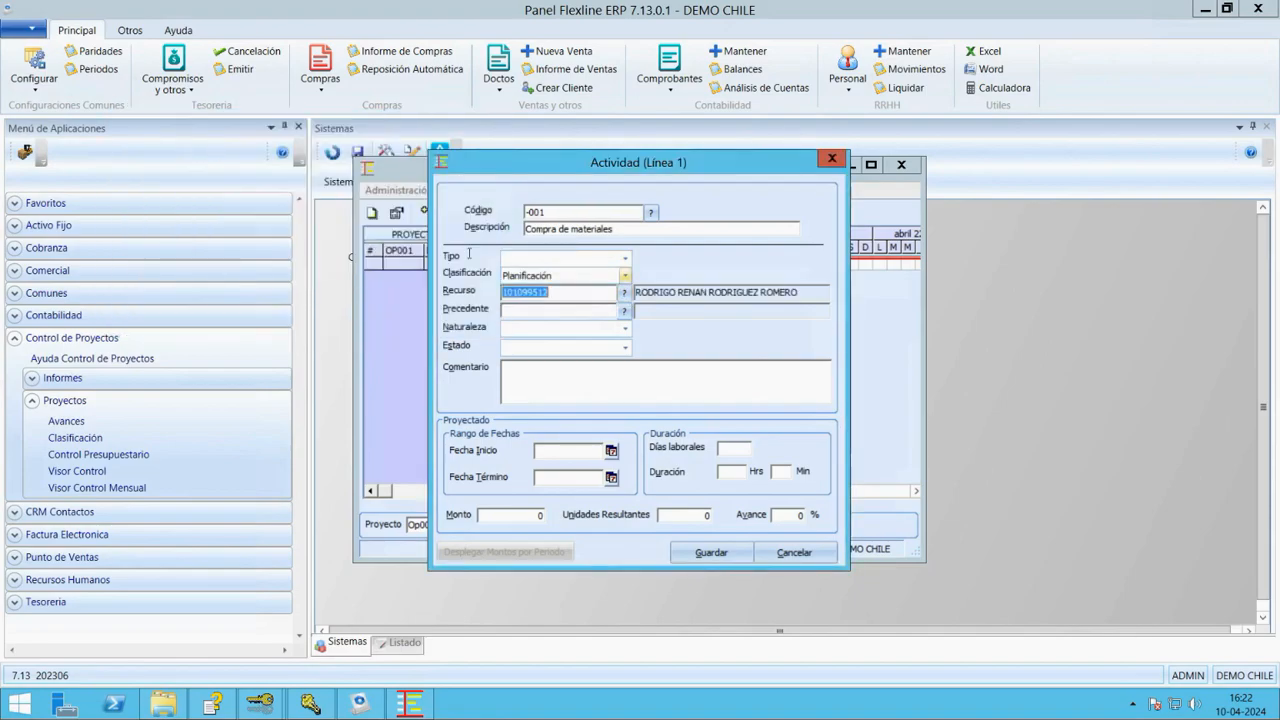
# Step: Set the activity's nature to Gasto and its status to Vigente
pyautogui.click(625, 328)
pyautogui.press('Down')
pyautogui.press('Return')
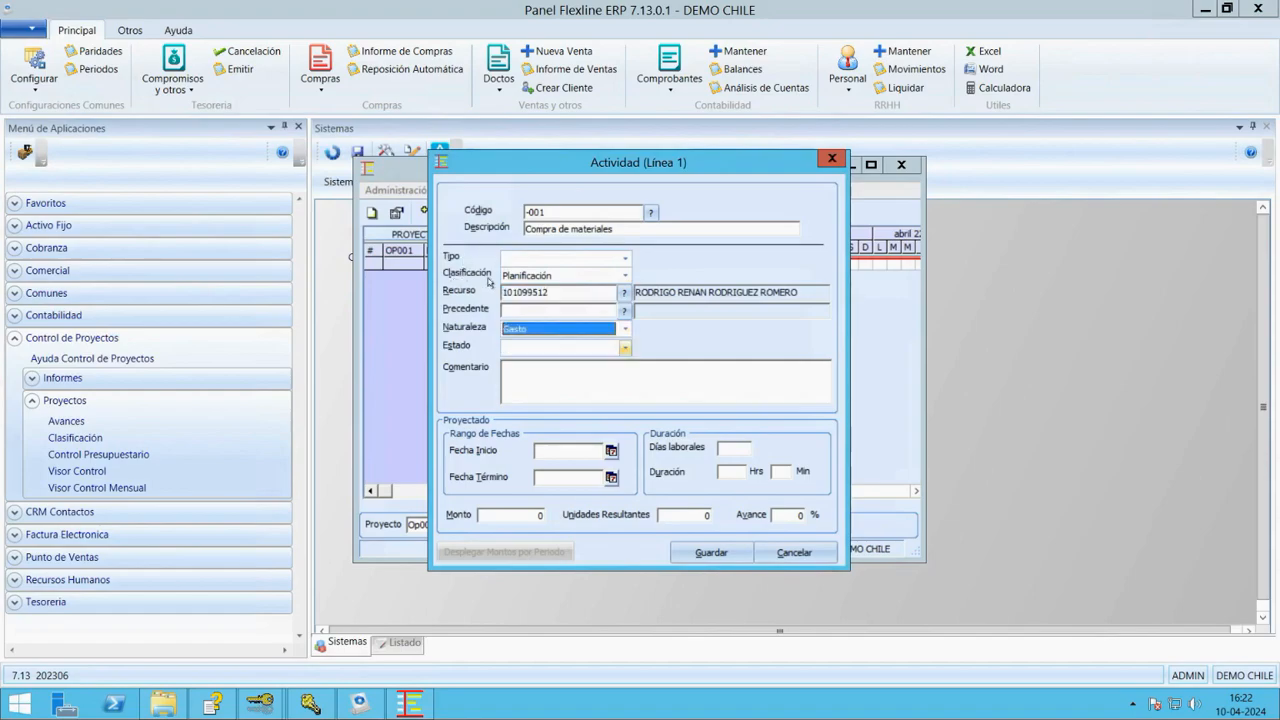
pyautogui.click(625, 348)
pyautogui.click(604, 362)
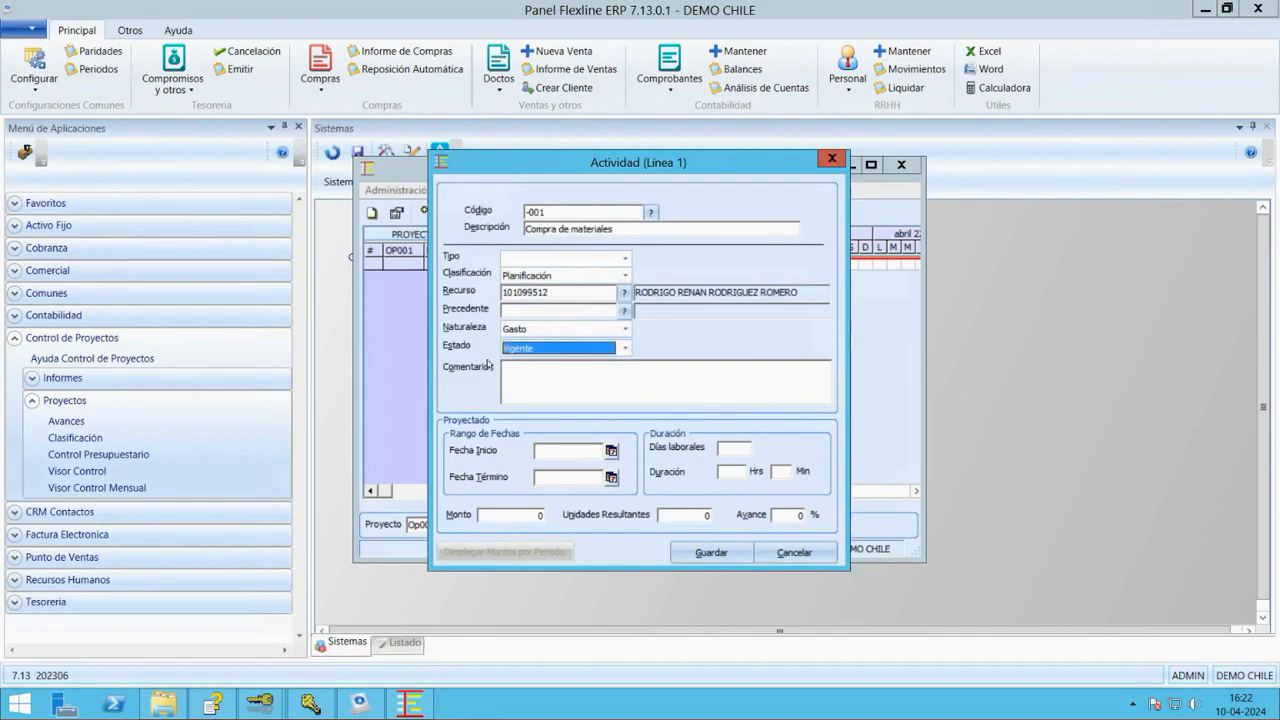
# Step: Set the activity's projected dates to start on 02-04-2024 and end on 03-04-2024
pyautogui.click(611, 451)
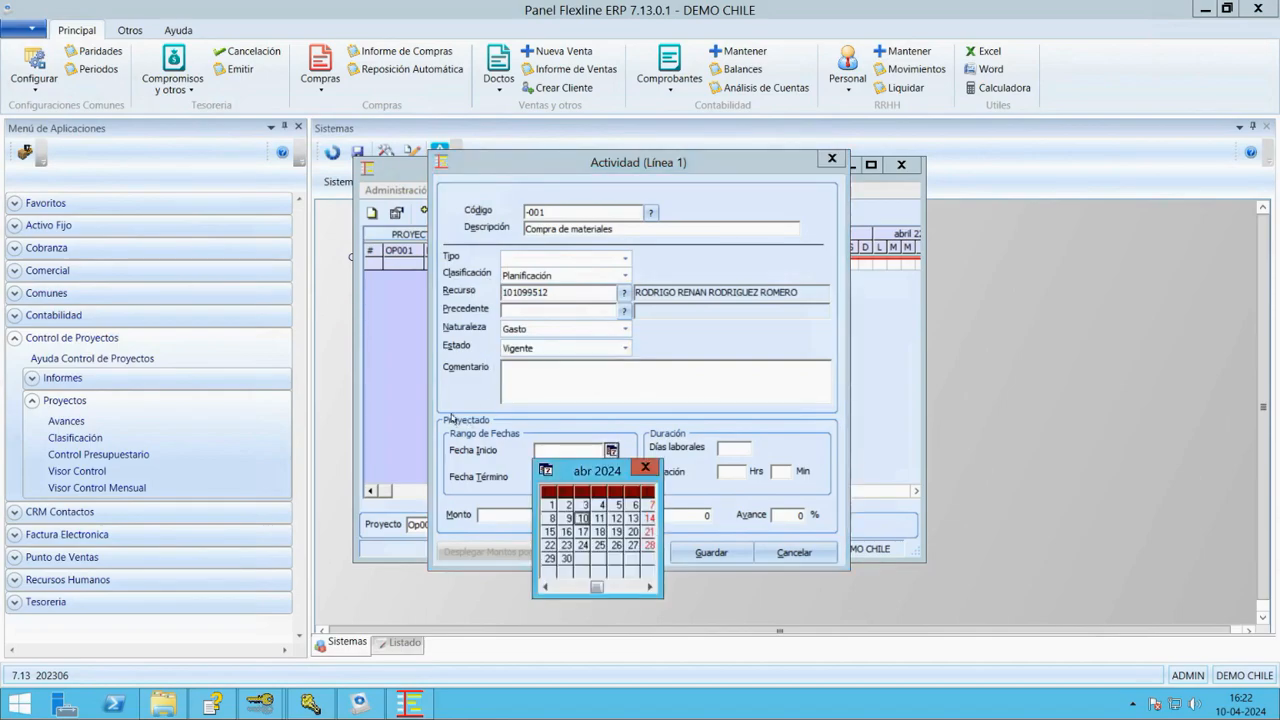
pyautogui.click(569, 505)
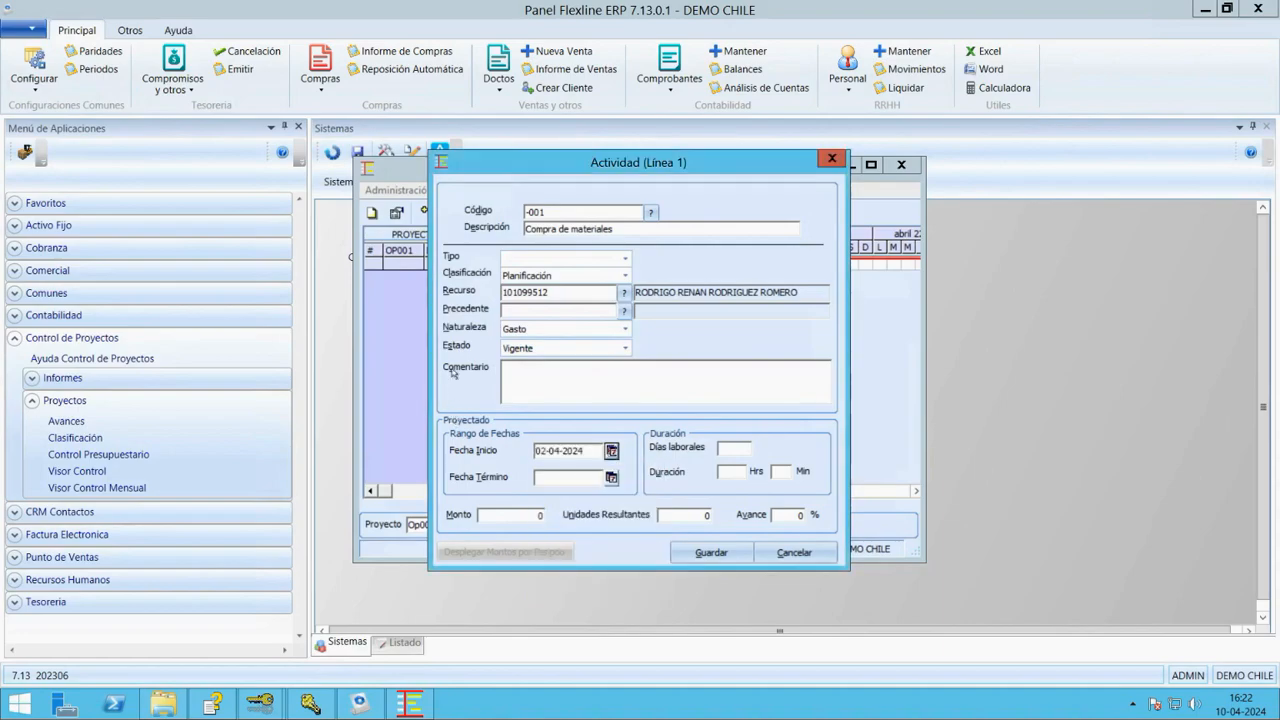
pyautogui.click(611, 478)
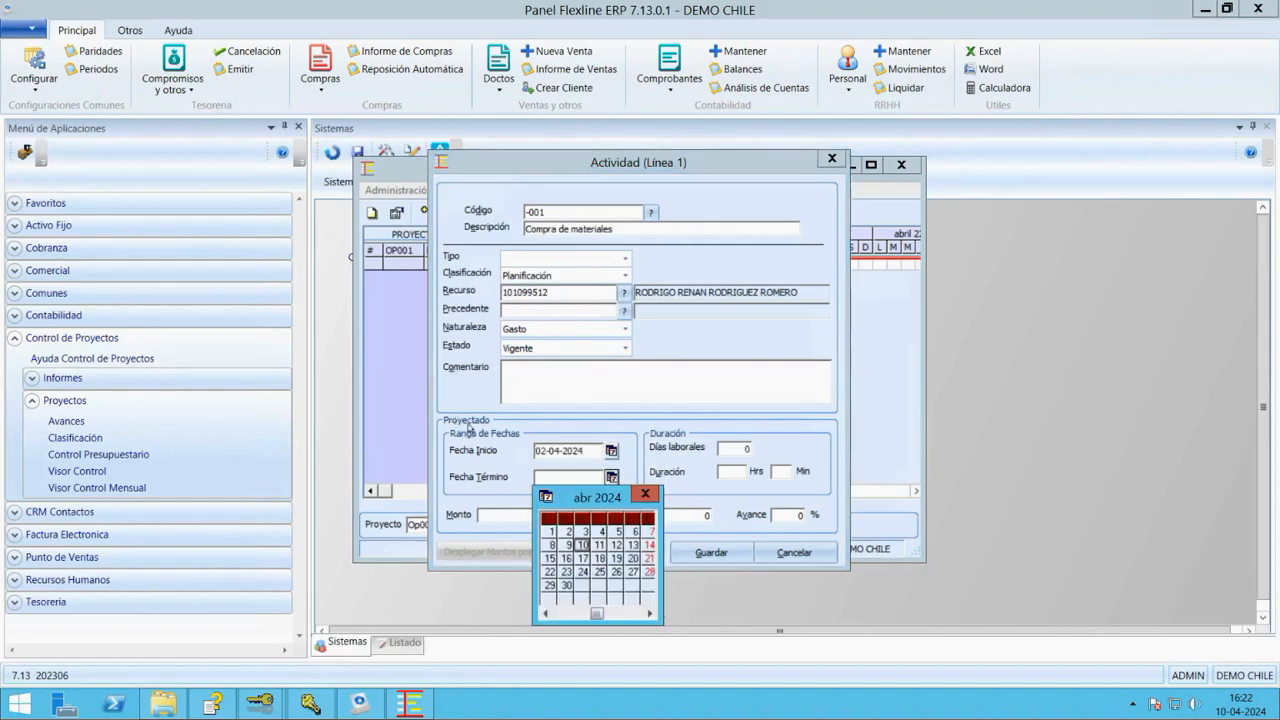
pyautogui.click(585, 531)
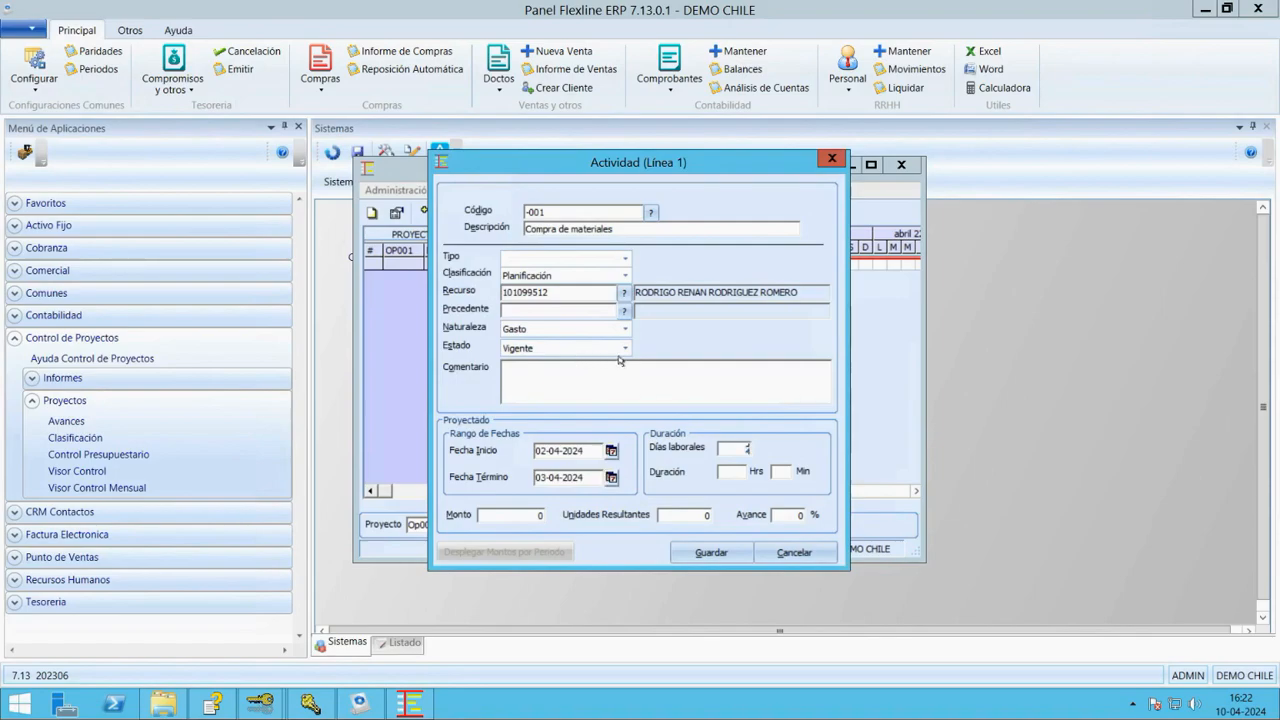
# Step: Enter a projected amount of 2500000 for the activity and save it
pyautogui.press('Tab')
pyautogui.write('2500000')
pyautogui.press('Return')
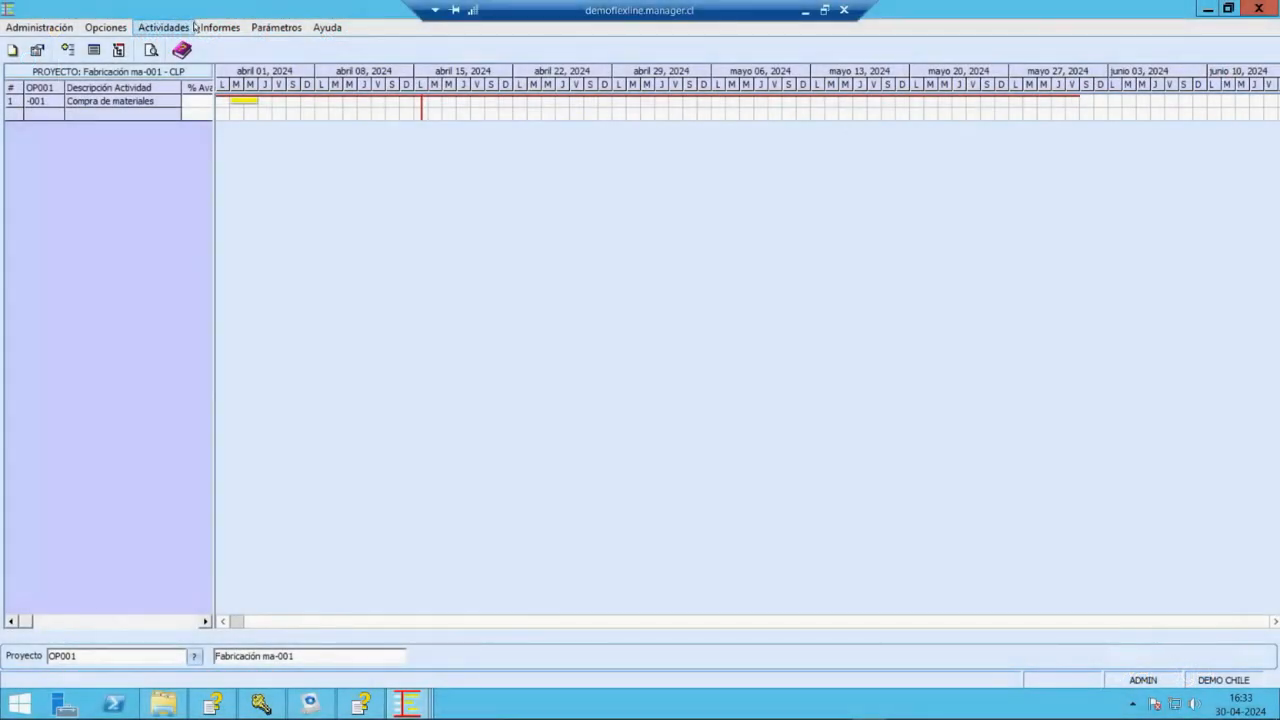
# Step: Open the project report form and choose the Informe de Avances format
pyautogui.click(199, 27)
pyautogui.press('Down')
pyautogui.press('Return')
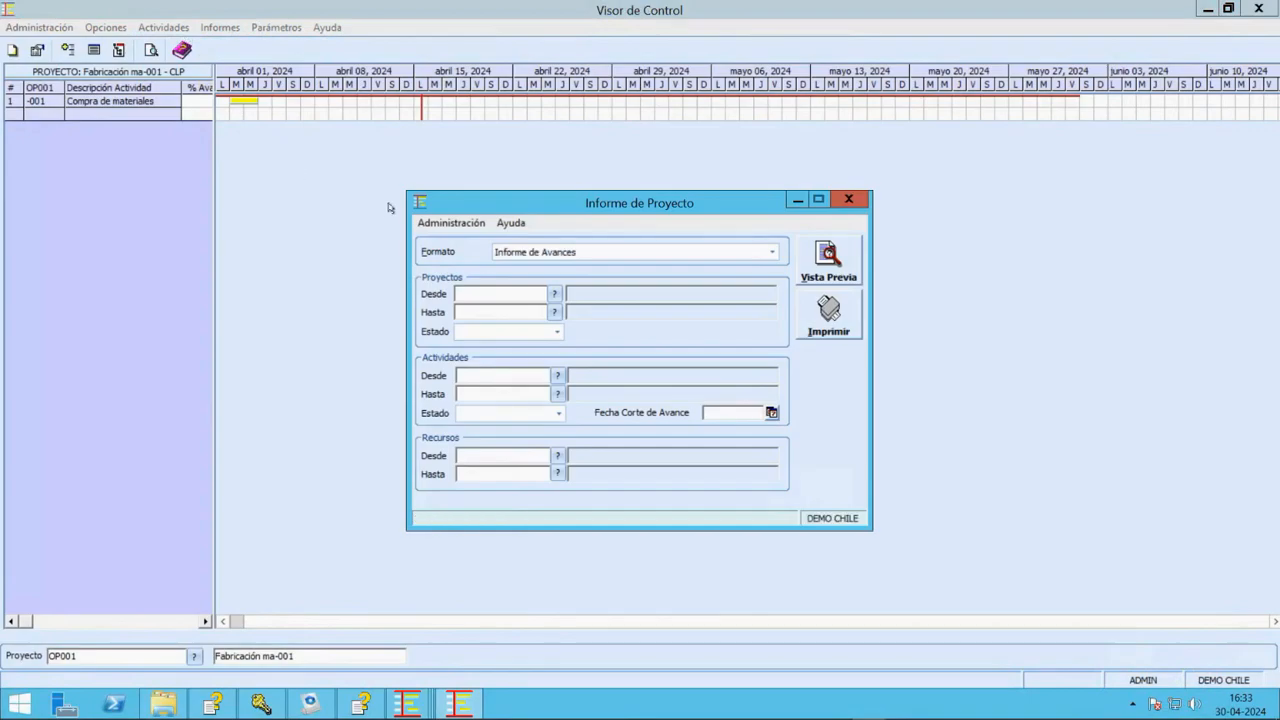
pyautogui.click(772, 252)
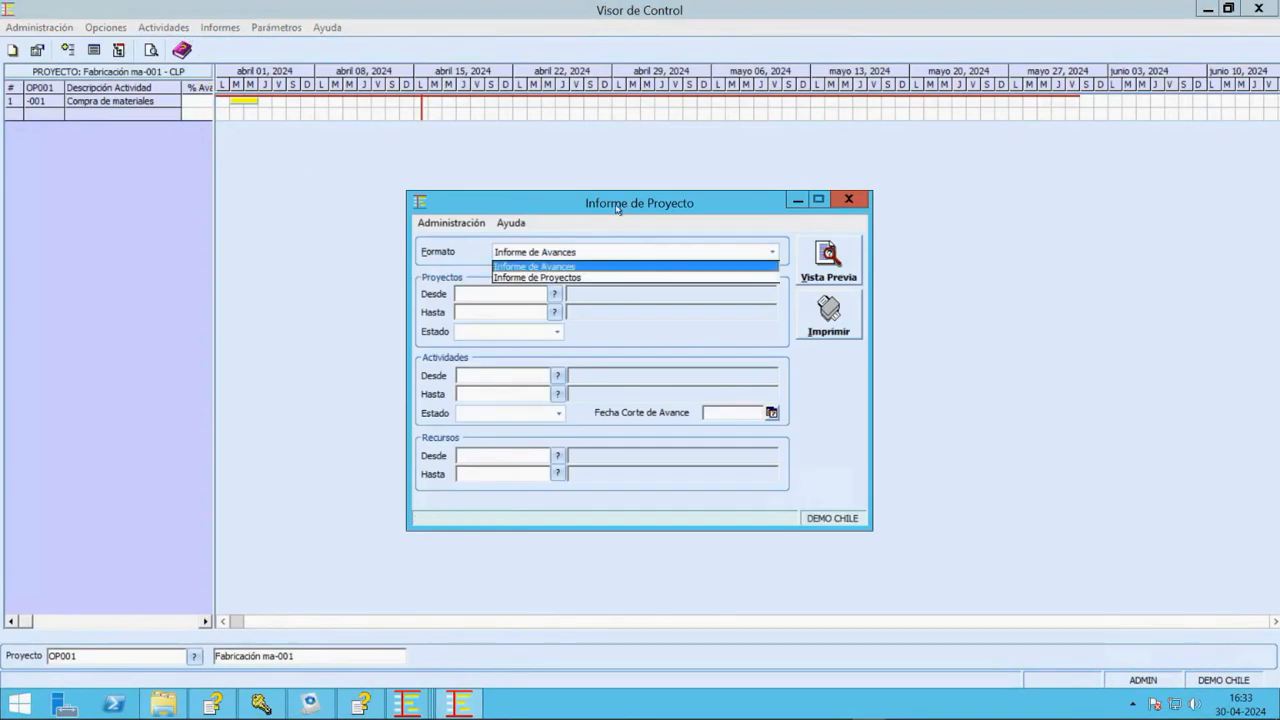
pyautogui.press('Down')
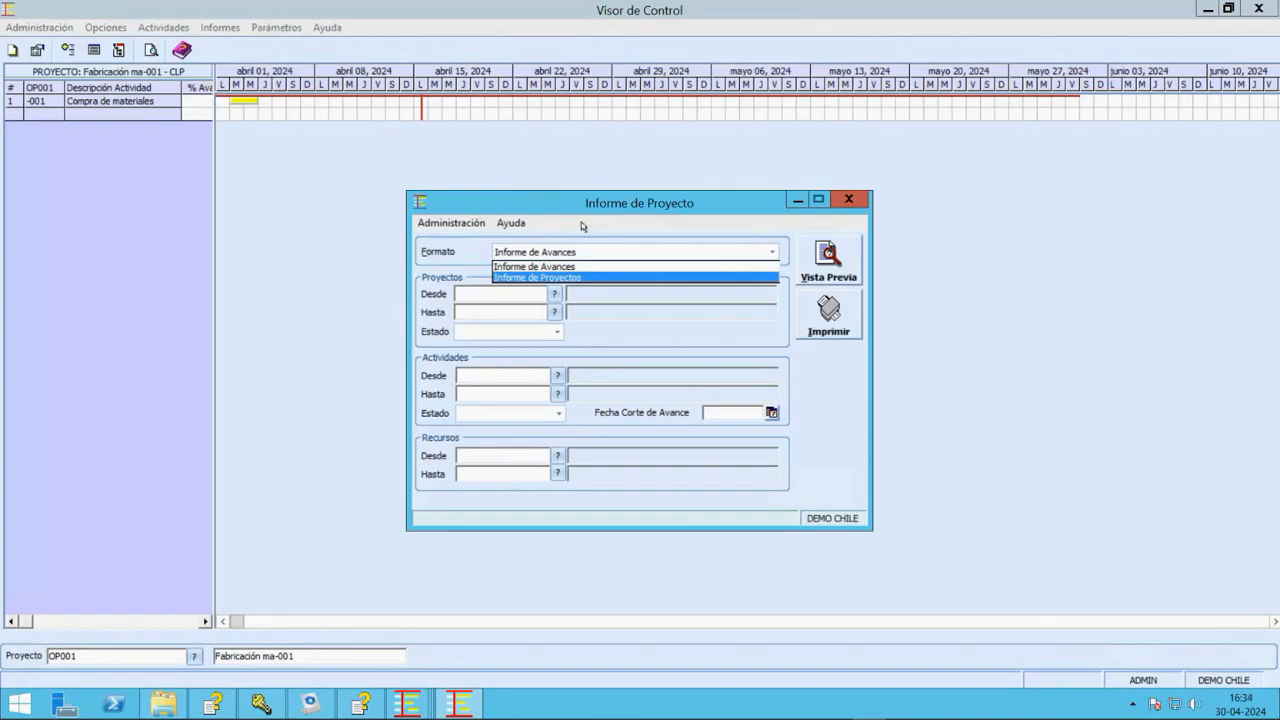
pyautogui.press('Up')
pyautogui.press('Return')
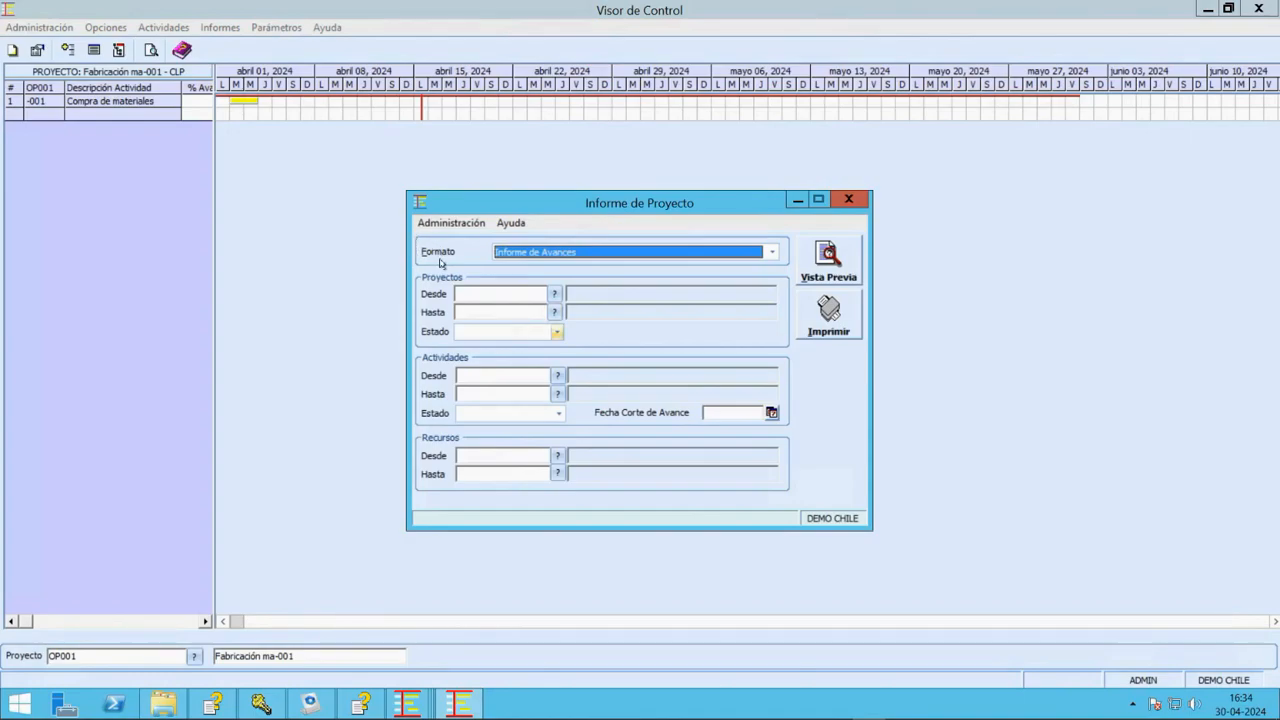
# Step: Preview the progress report with the project status filter left blank, and enlarge the preview to 150%
pyautogui.click(557, 332)
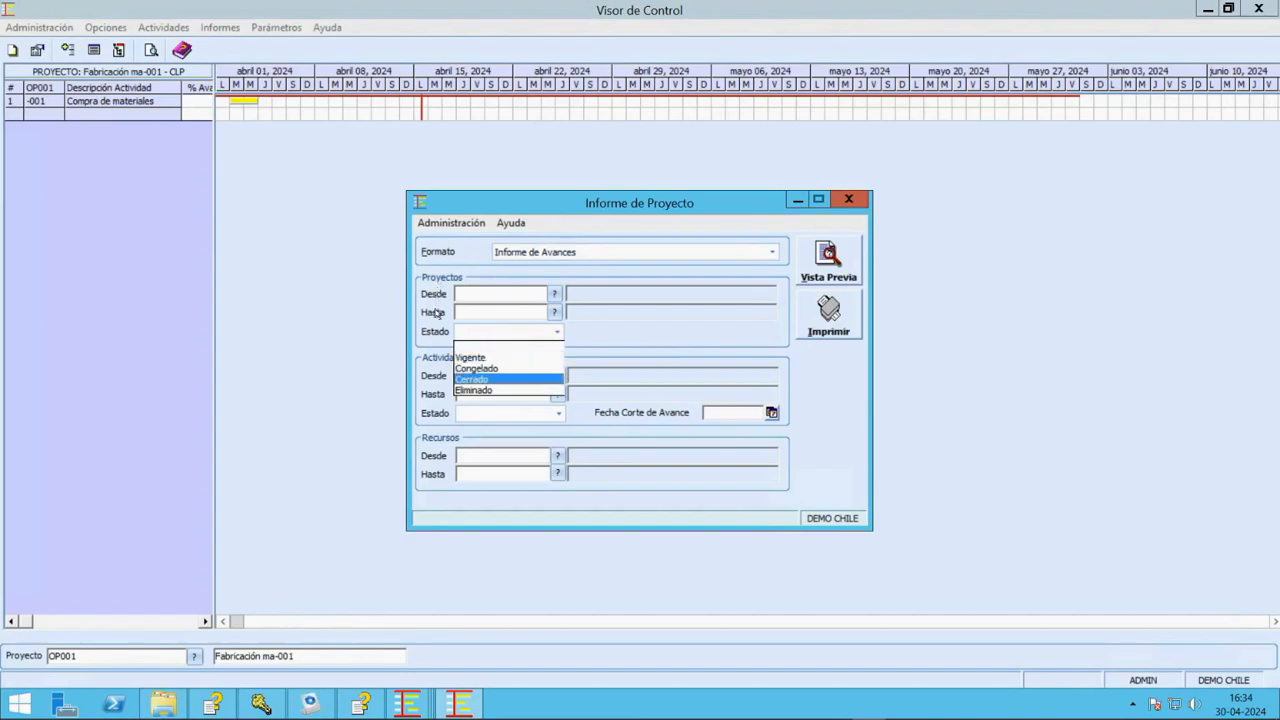
pyautogui.click(506, 346)
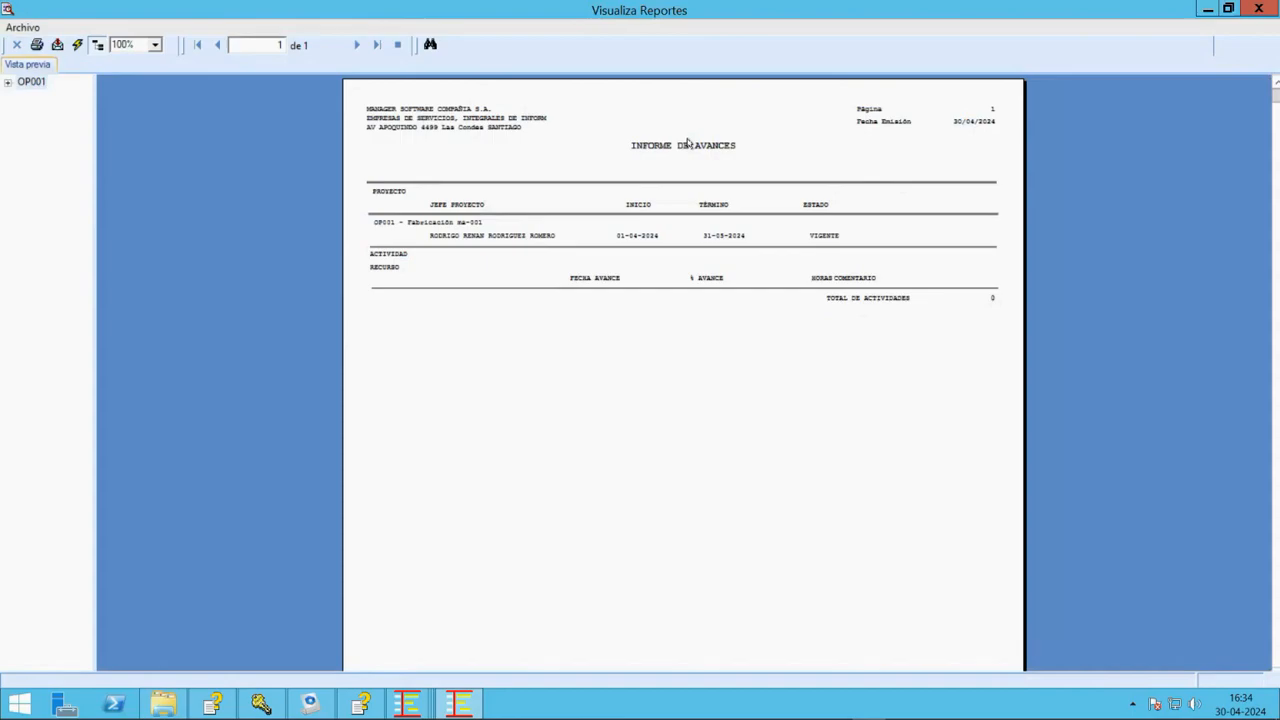
pyautogui.click(124, 44)
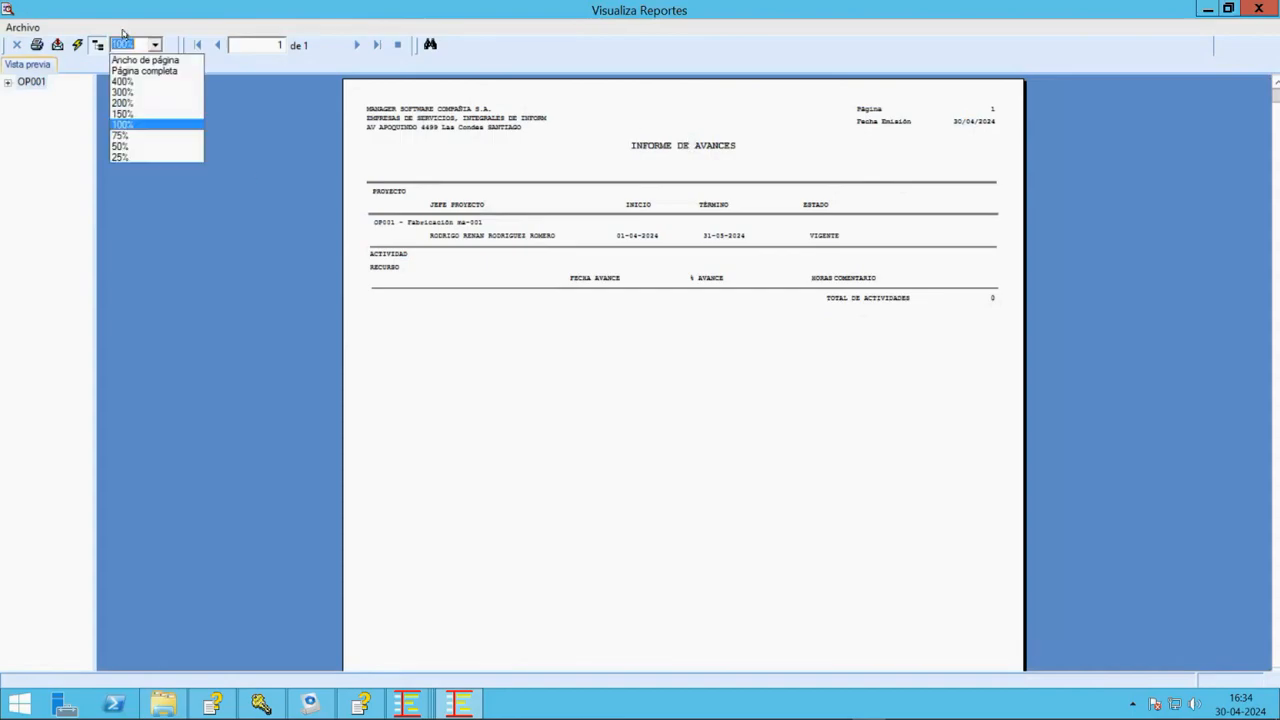
pyautogui.click(121, 113)
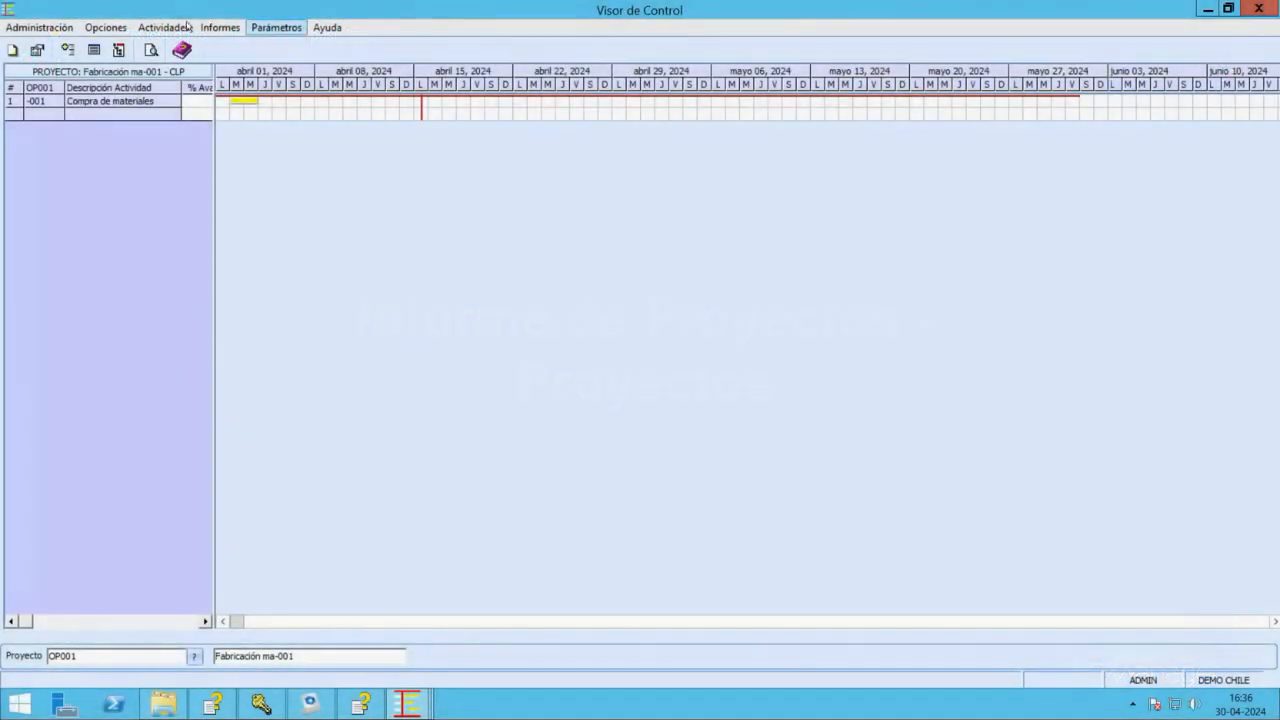
# Step: Open the project report form and choose the Informe de Proyectos format
pyautogui.click(220, 27)
pyautogui.click(246, 47)
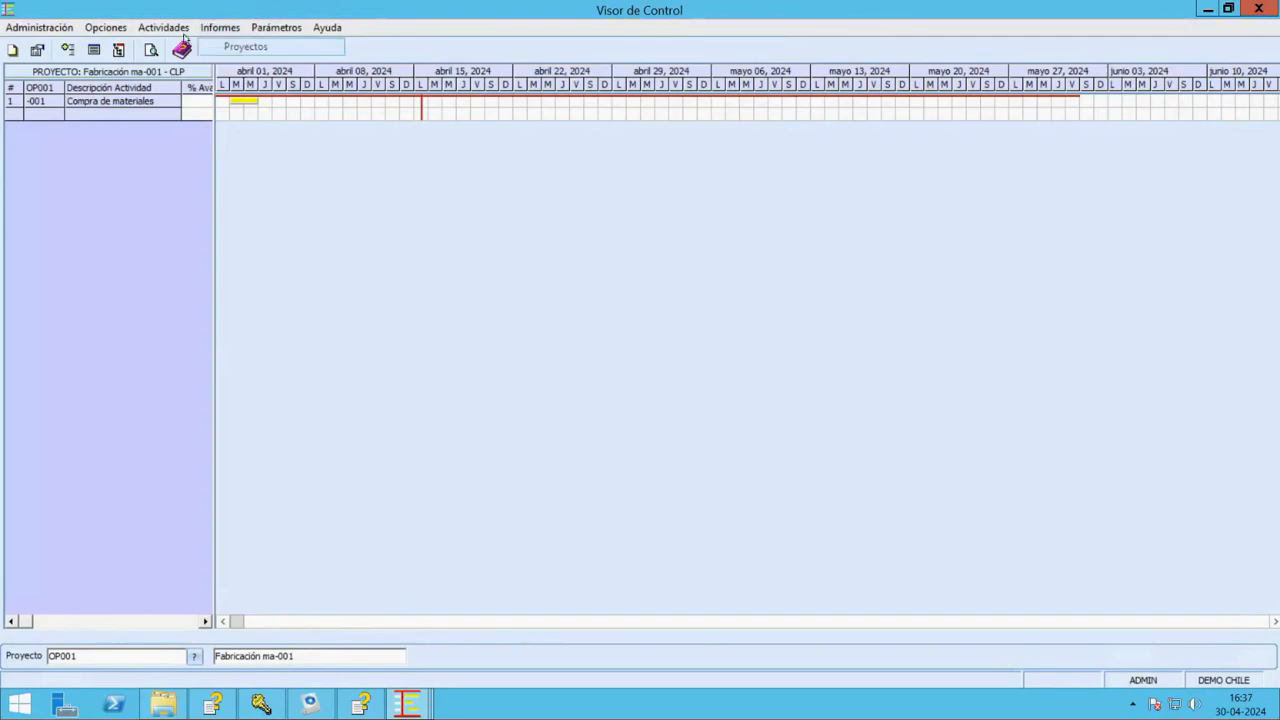
pyautogui.click(556, 252)
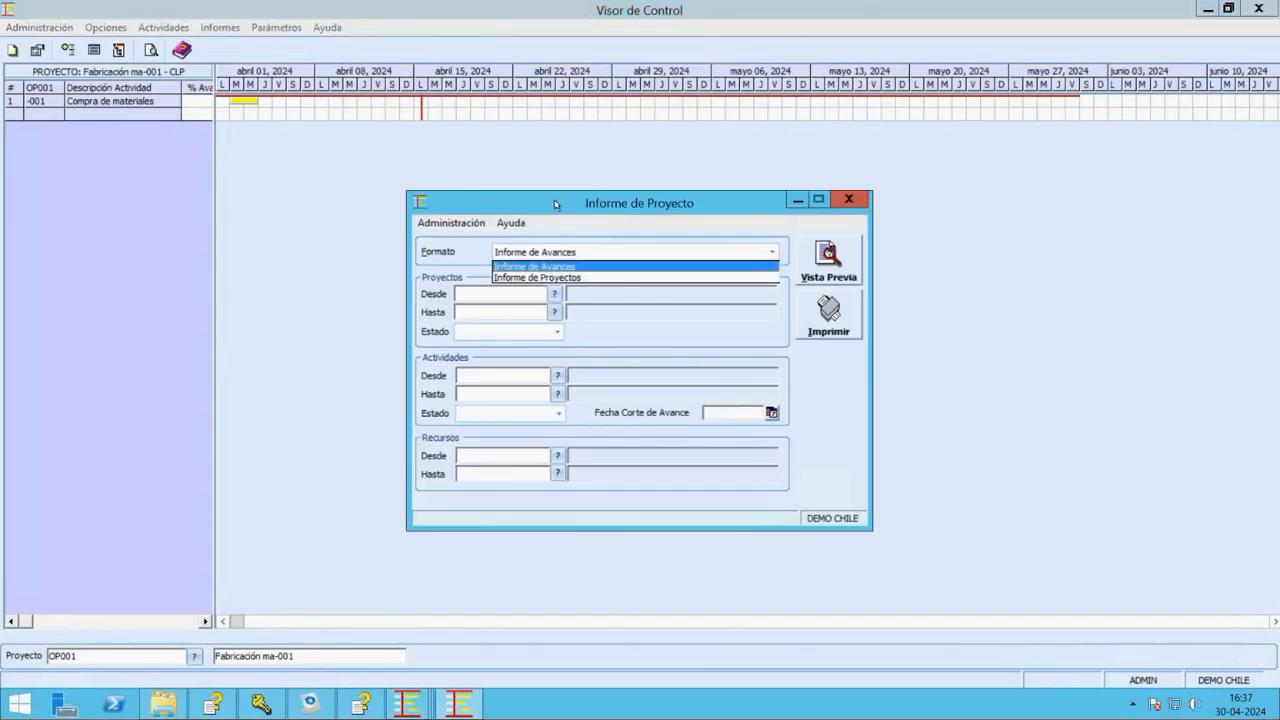
pyautogui.press('Return')
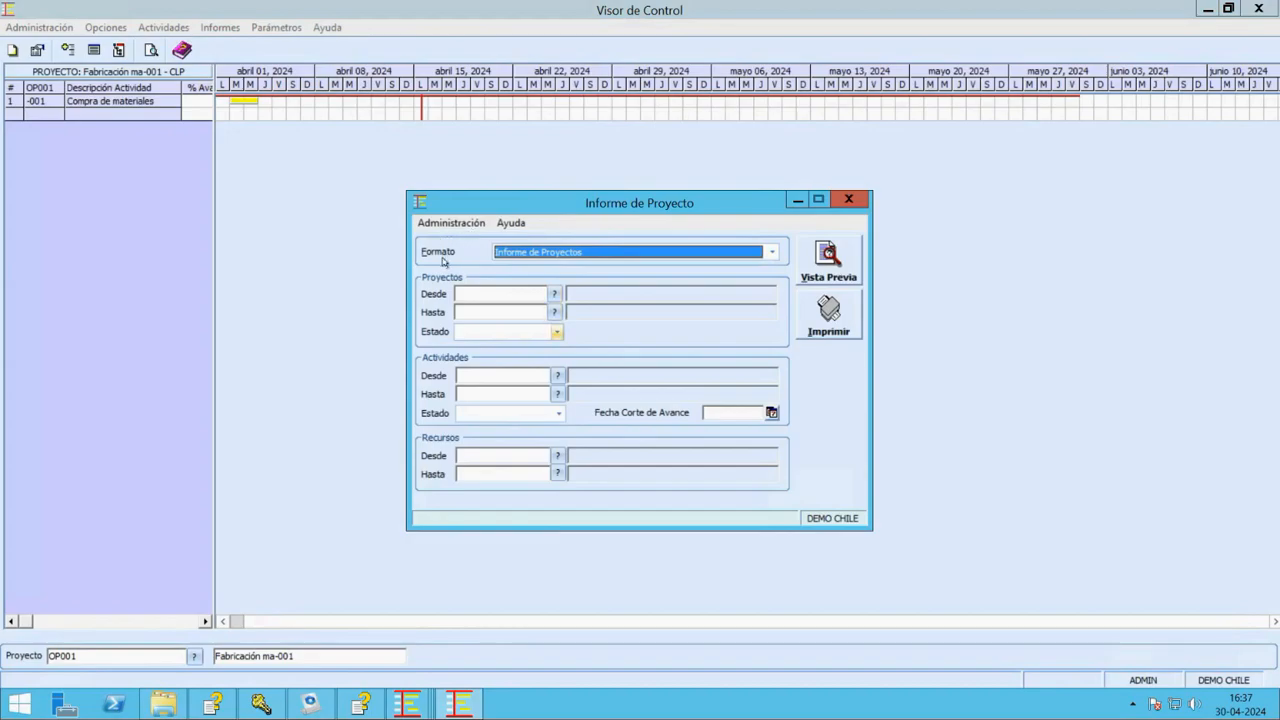
# Step: Preview the projects report with the project and activity status filters left blank, and enlarge the maximized preview to 150%
pyautogui.click(557, 332)
pyautogui.click(557, 332)
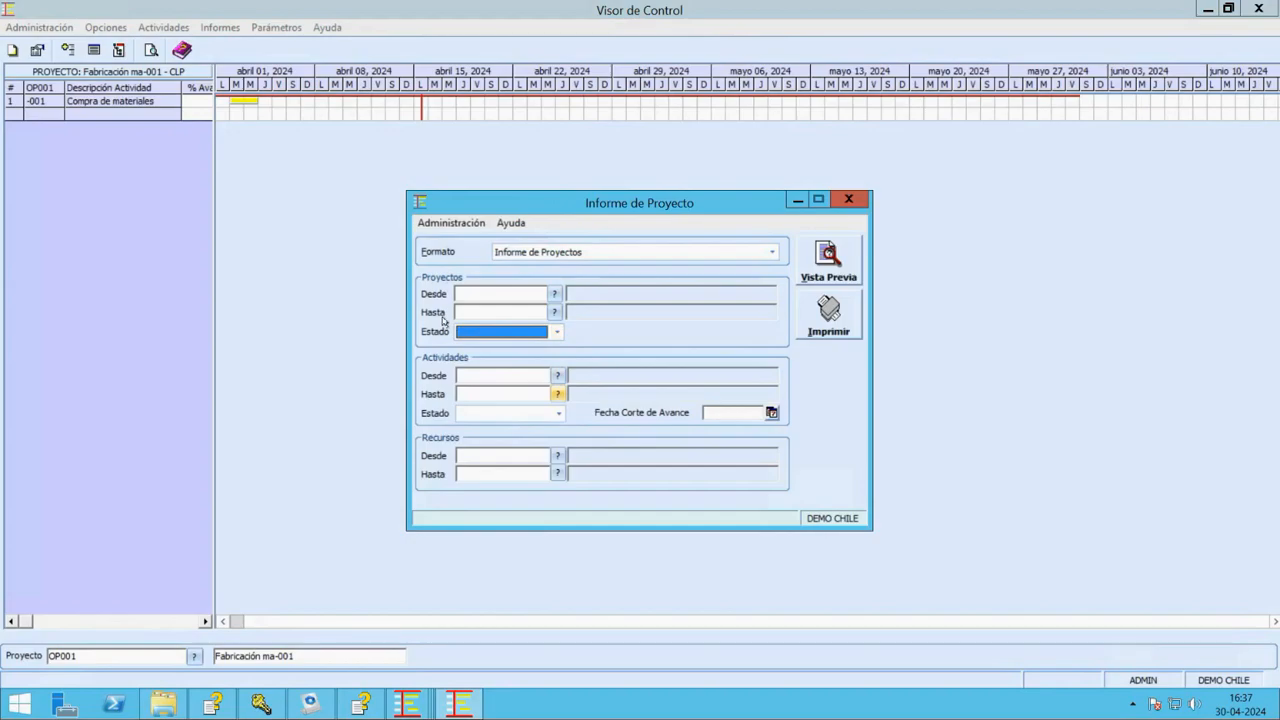
pyautogui.click(558, 413)
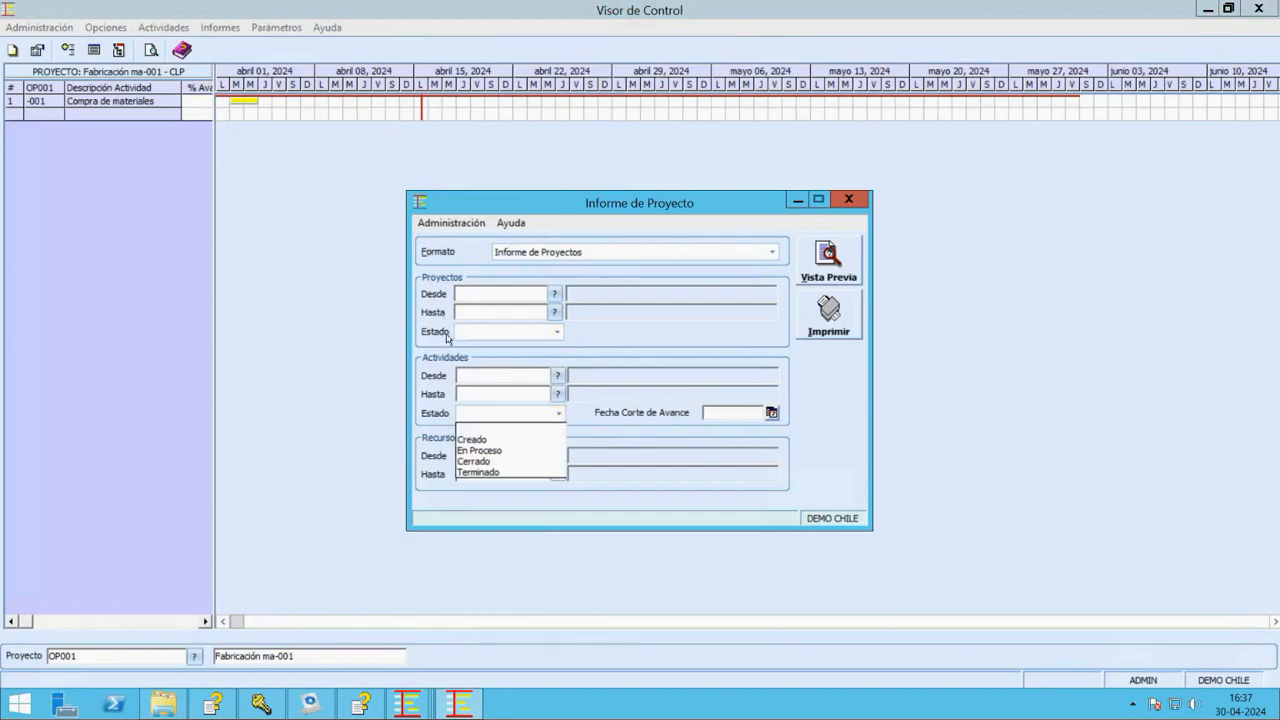
pyautogui.click(558, 413)
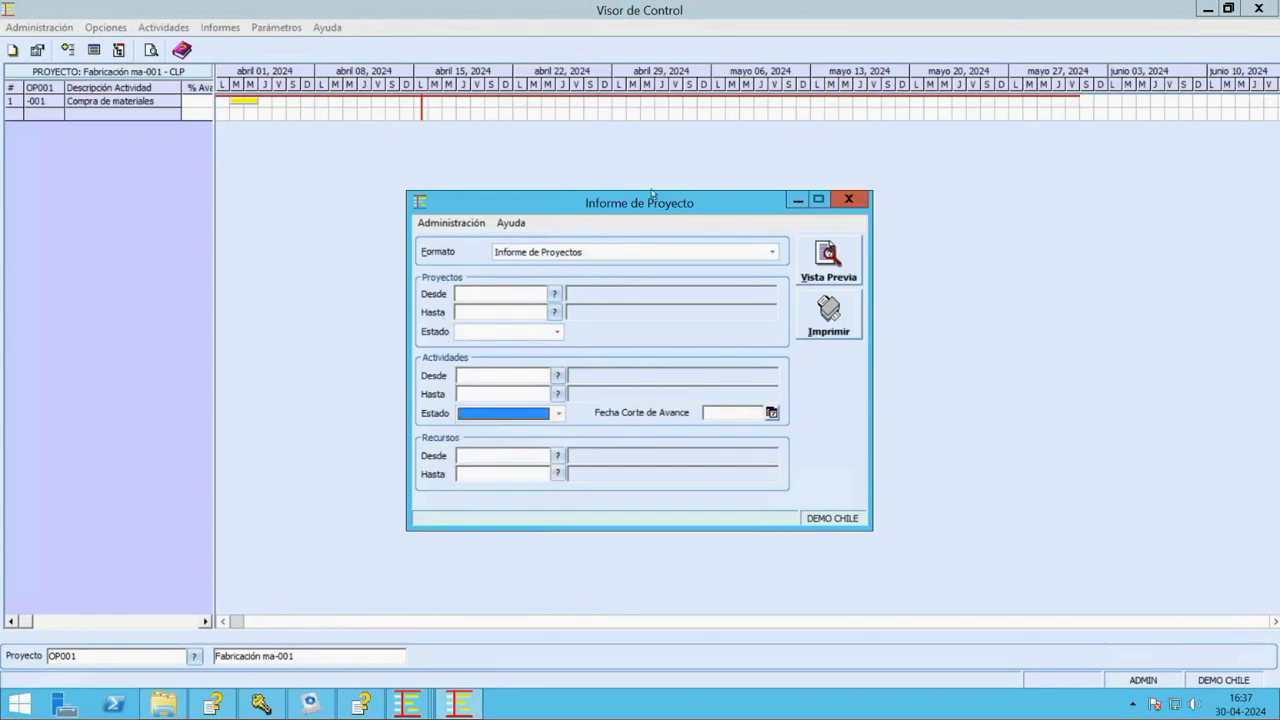
pyautogui.click(829, 261)
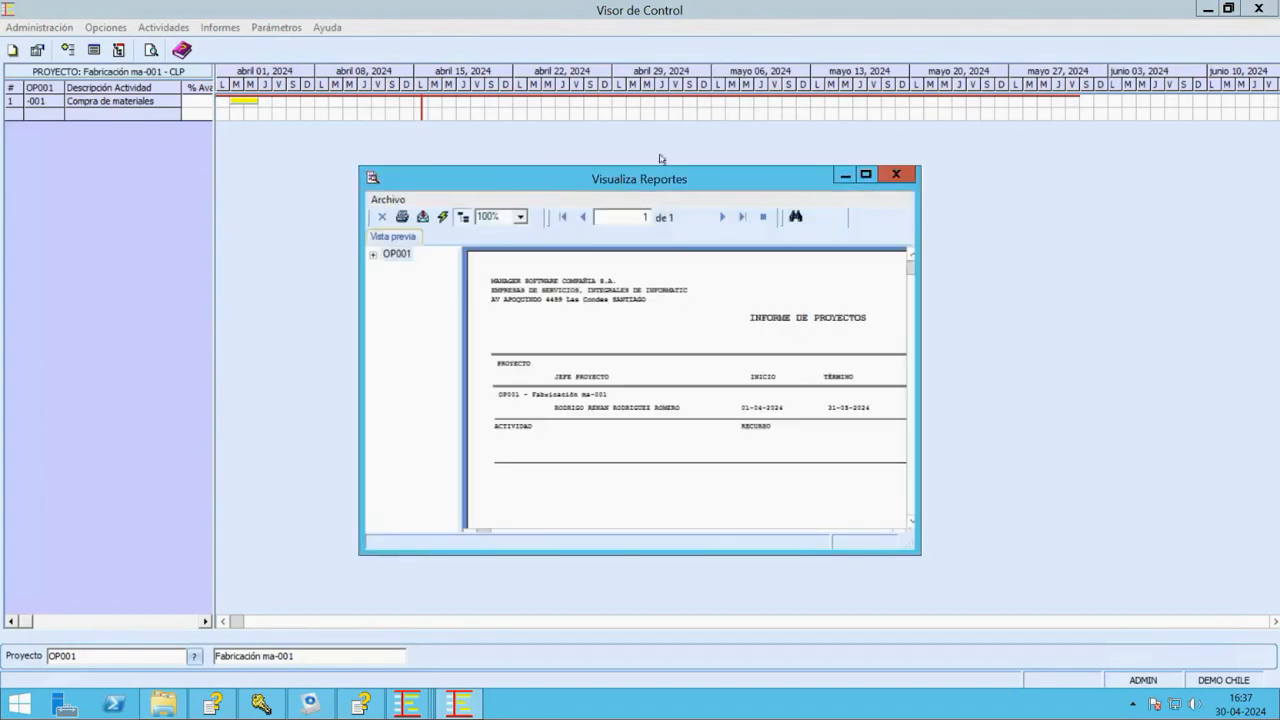
pyautogui.click(866, 175)
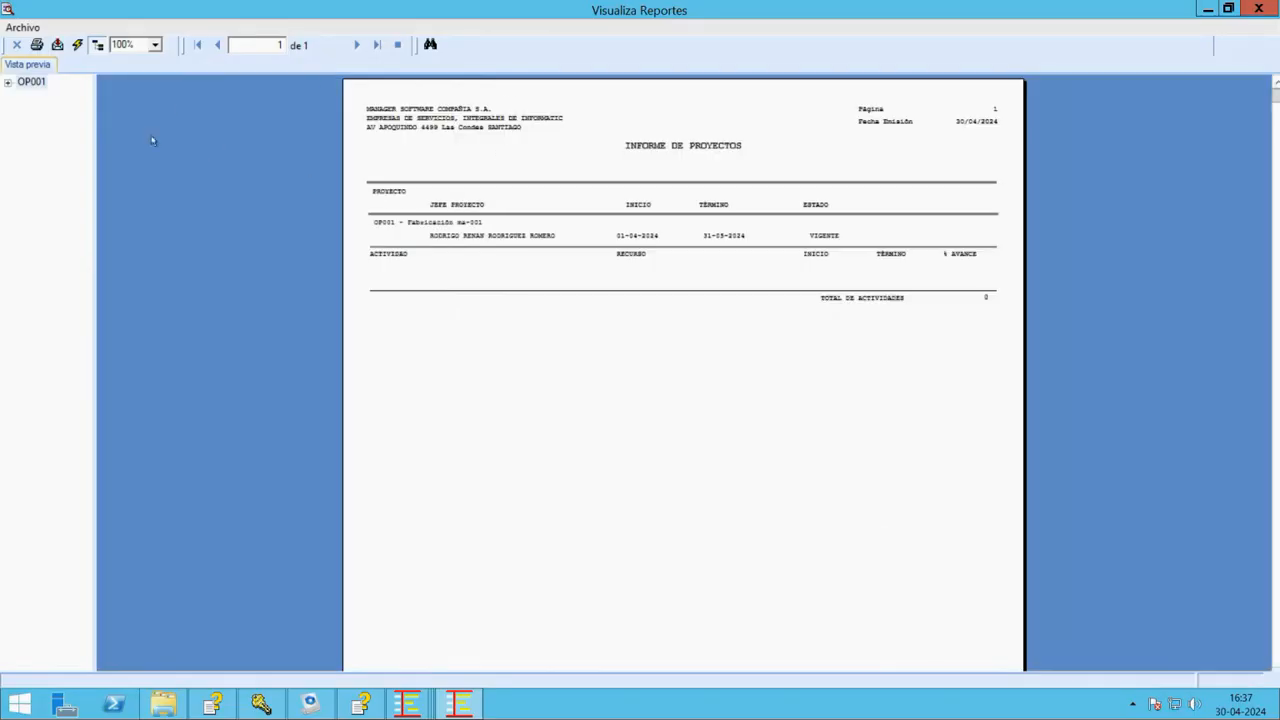
pyautogui.click(121, 42)
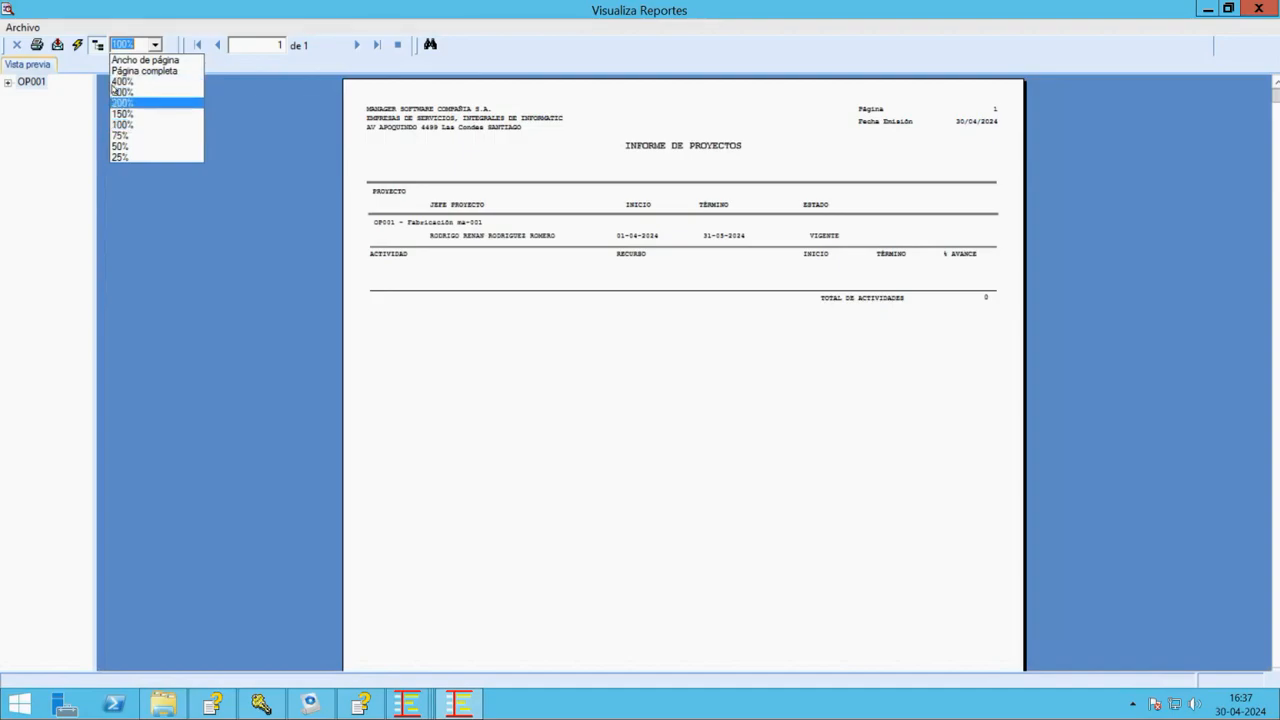
pyautogui.click(121, 114)
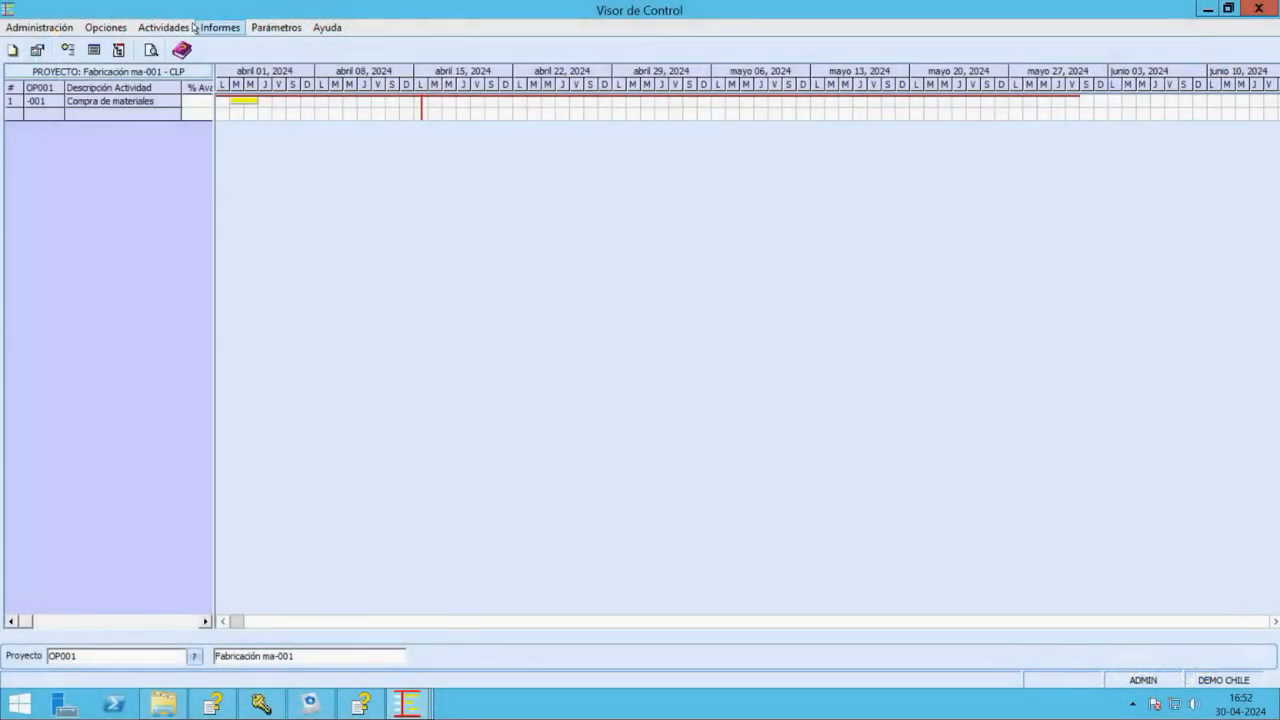
# Step: Open the Estado Financiero report form and keep Detalle Consumo as its format
pyautogui.click(200, 27)
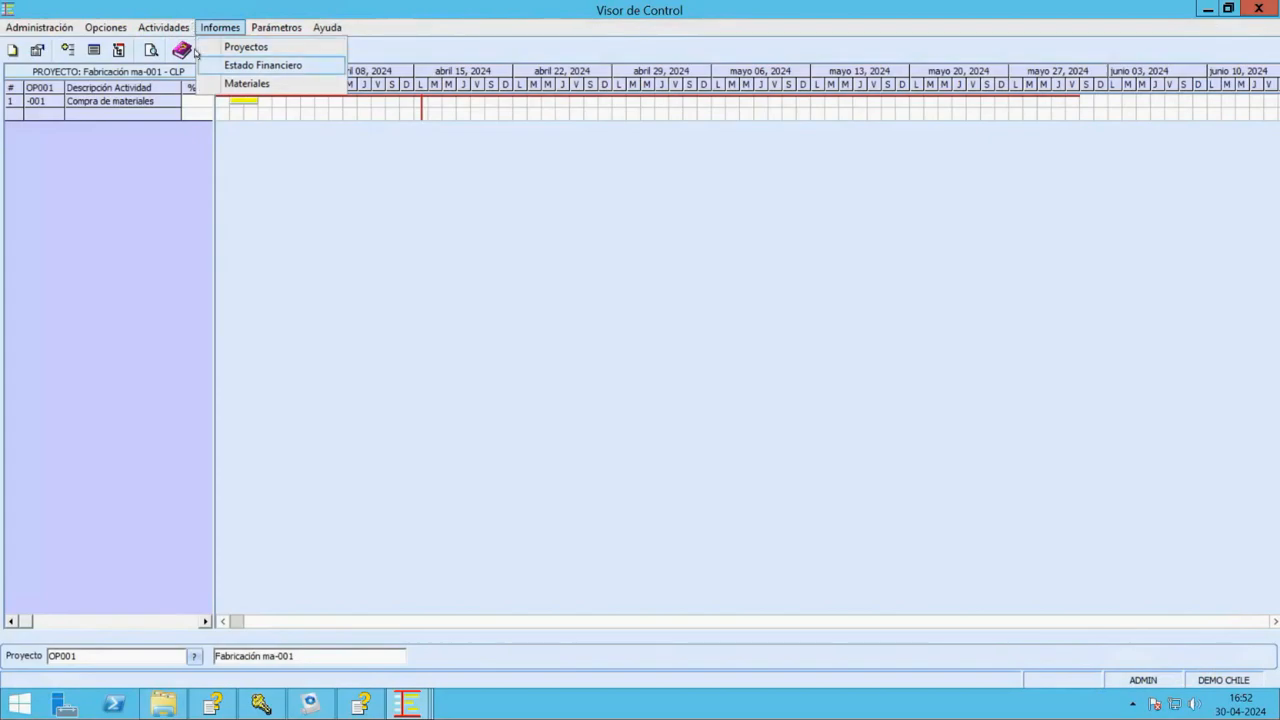
pyautogui.click(262, 65)
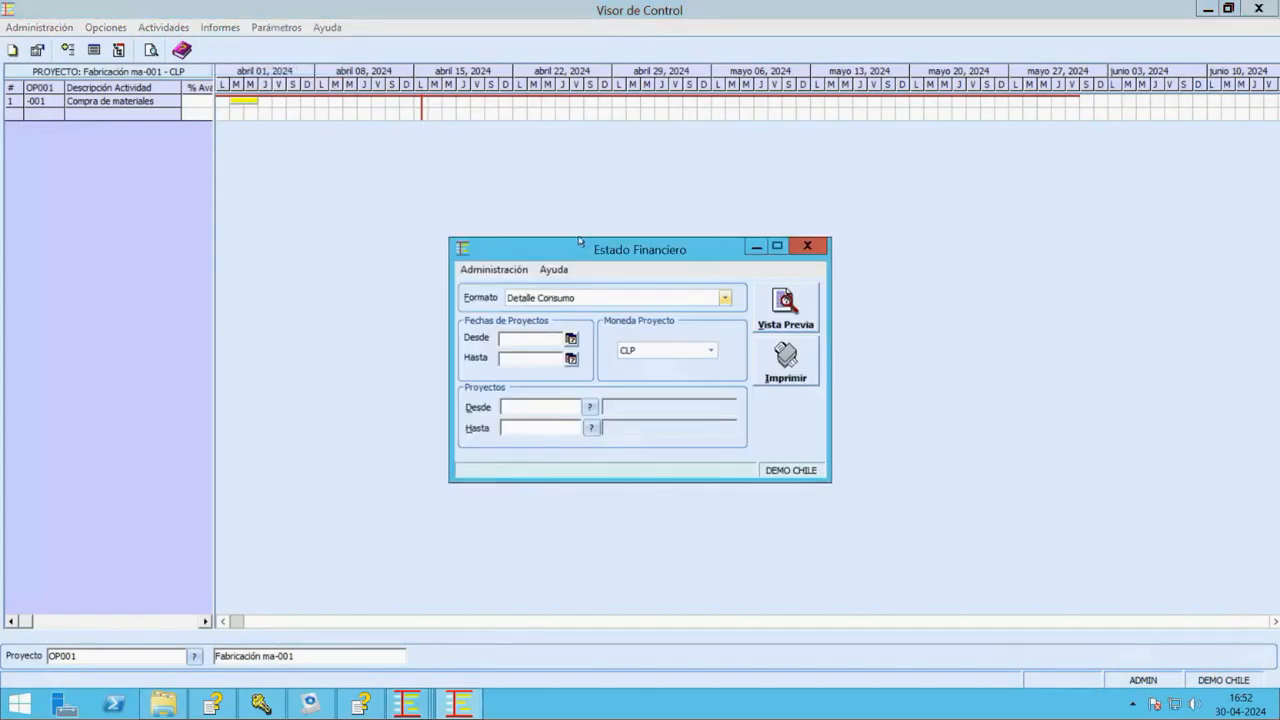
pyautogui.hotkey('alt', 'Down')
pyautogui.press('Down')
pyautogui.press('Up')
pyautogui.press('Return')
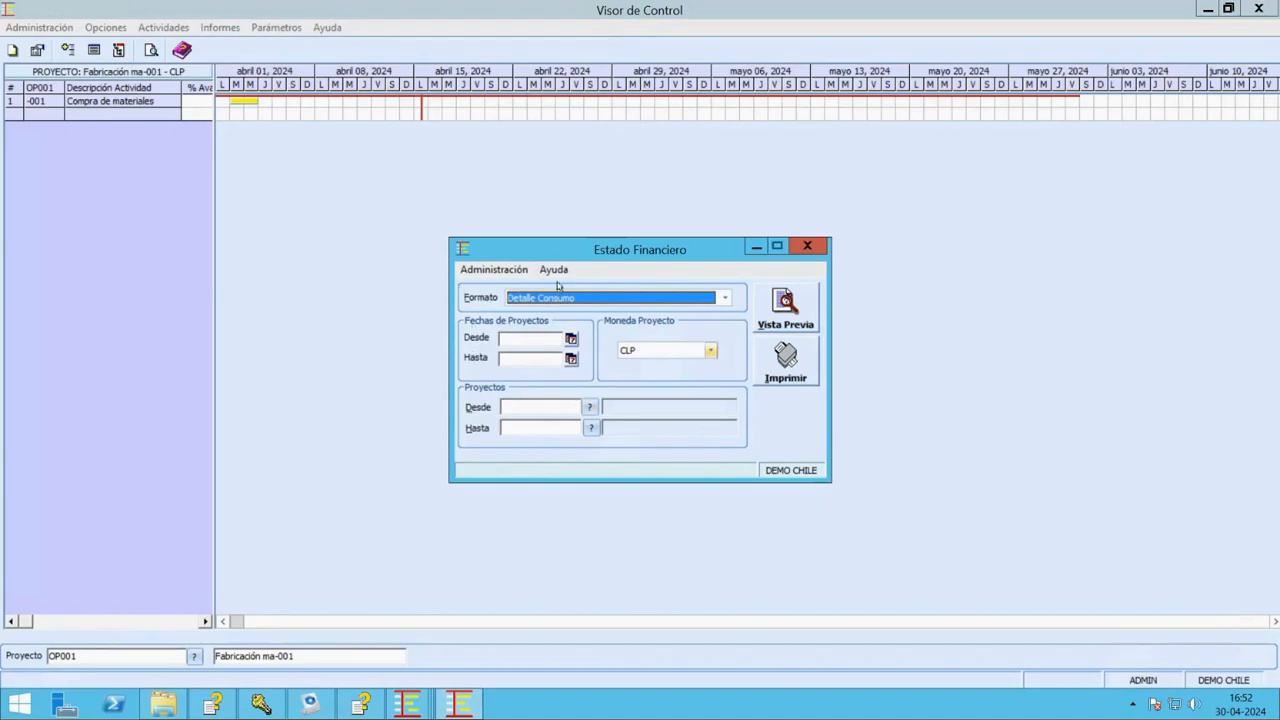
# Step: Preview the Detalle Consumo report for all projects in a maximized window and enlarge its display
pyautogui.hotkey('alt', 'v')
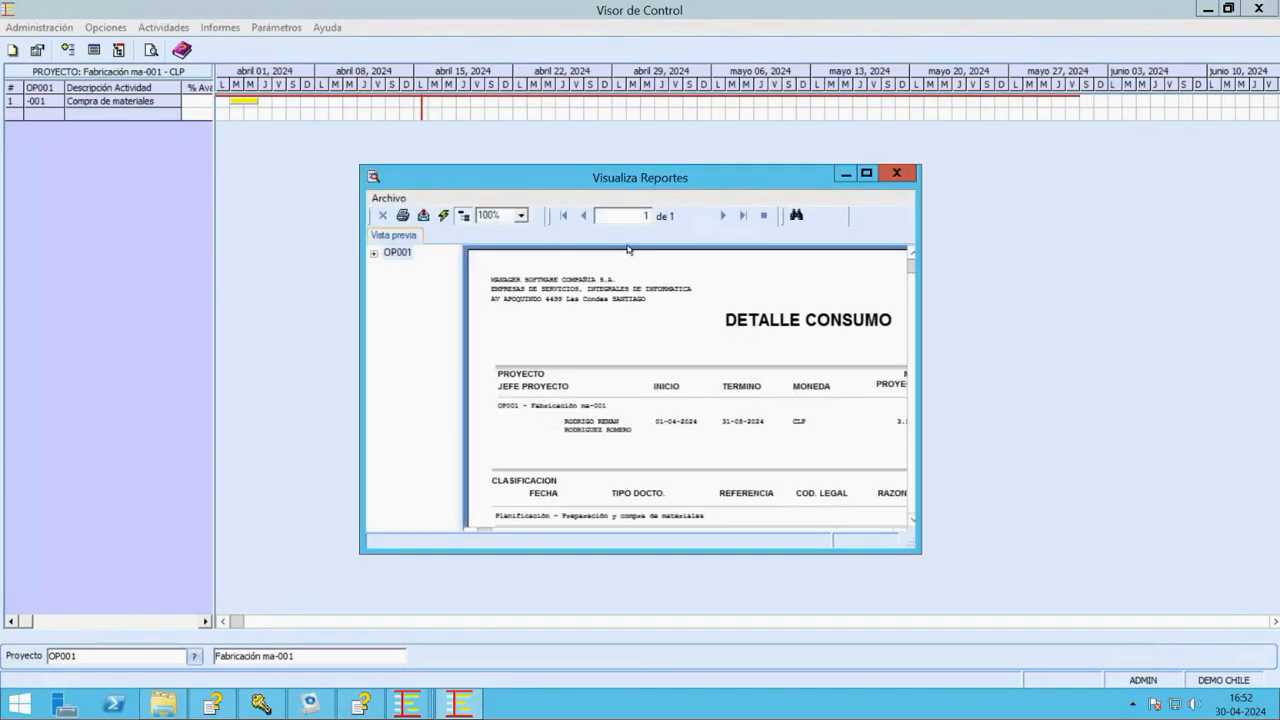
pyautogui.click(867, 173)
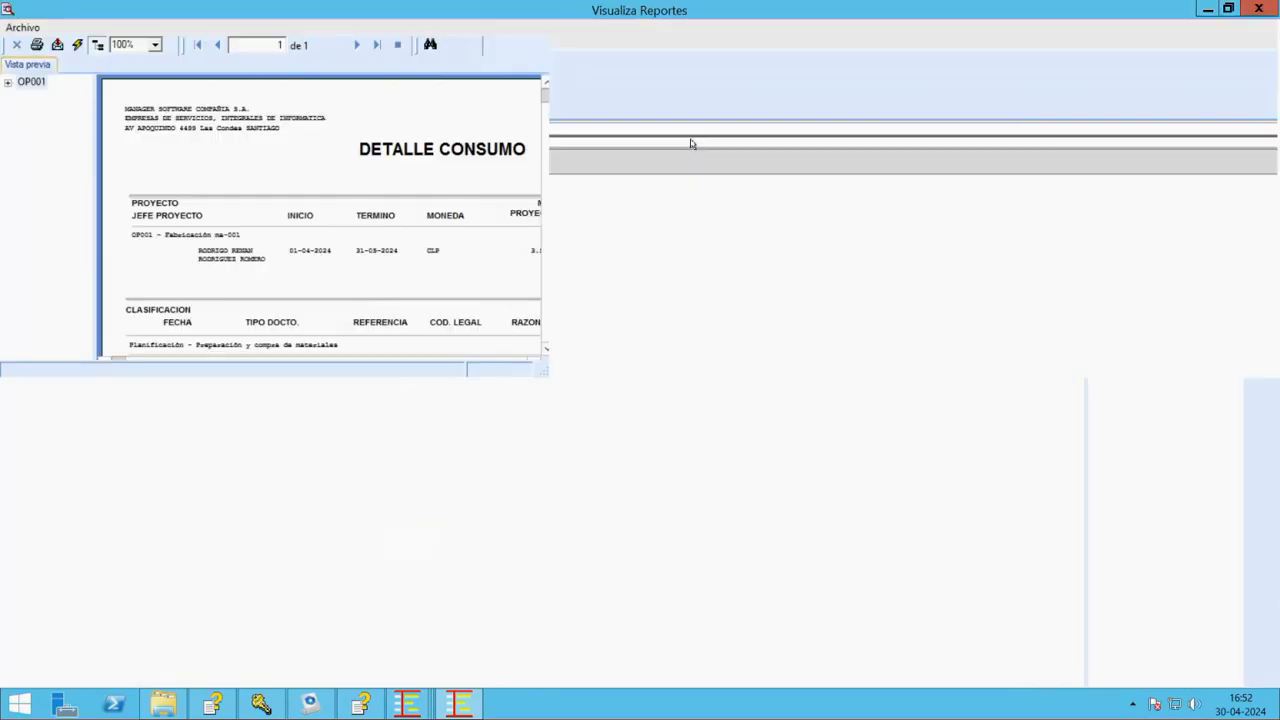
pyautogui.click(125, 40)
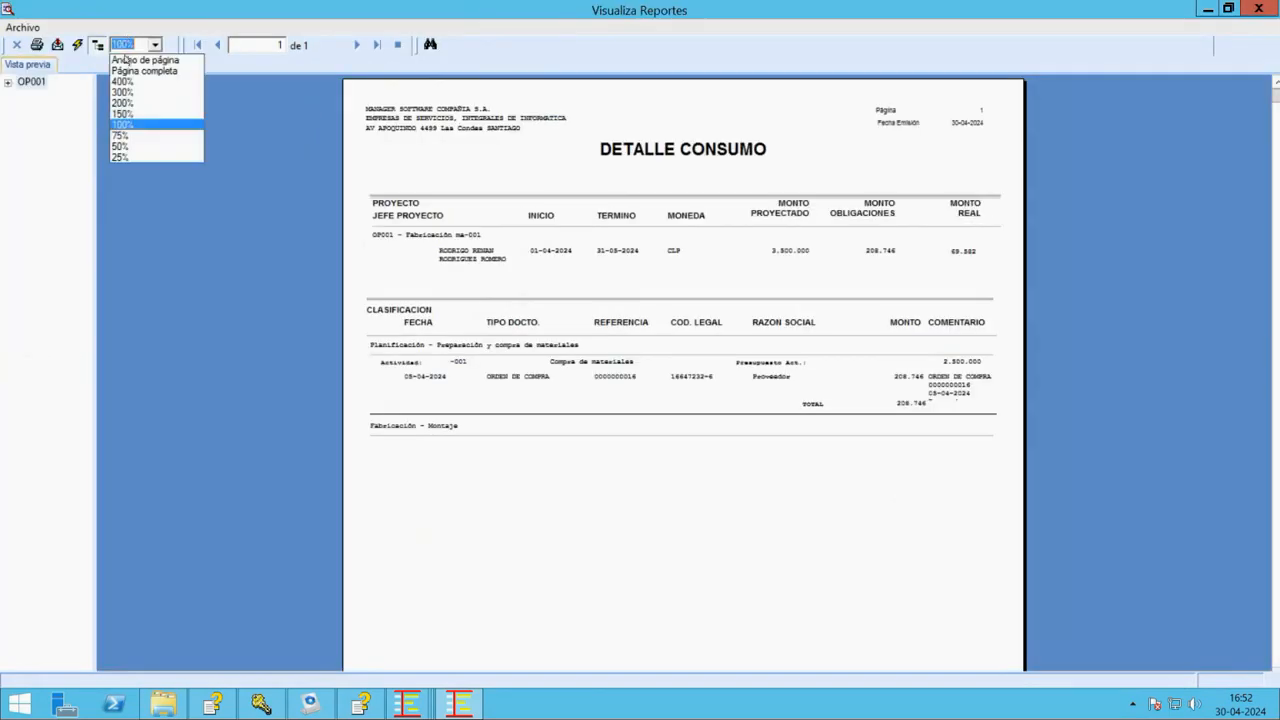
pyautogui.click(113, 84)
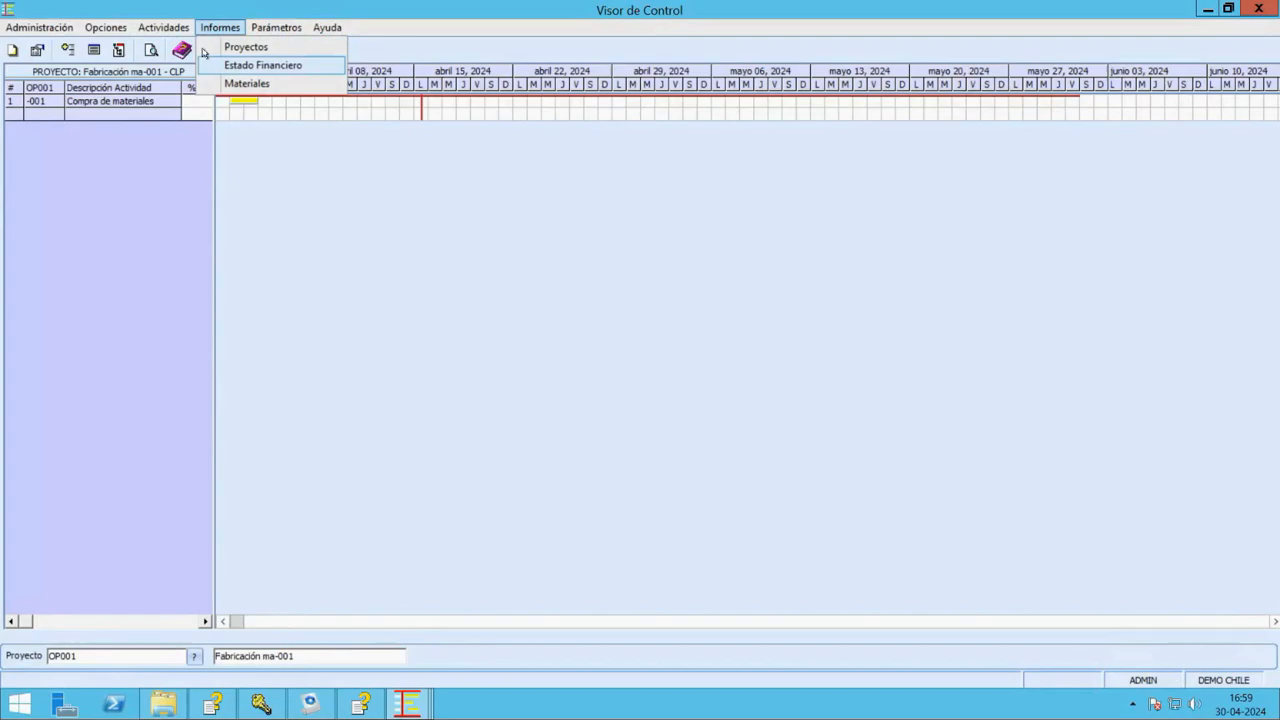
# Step: Open the Estado Financiero report form again and preview the report in the Detalle Real format
pyautogui.click(250, 65)
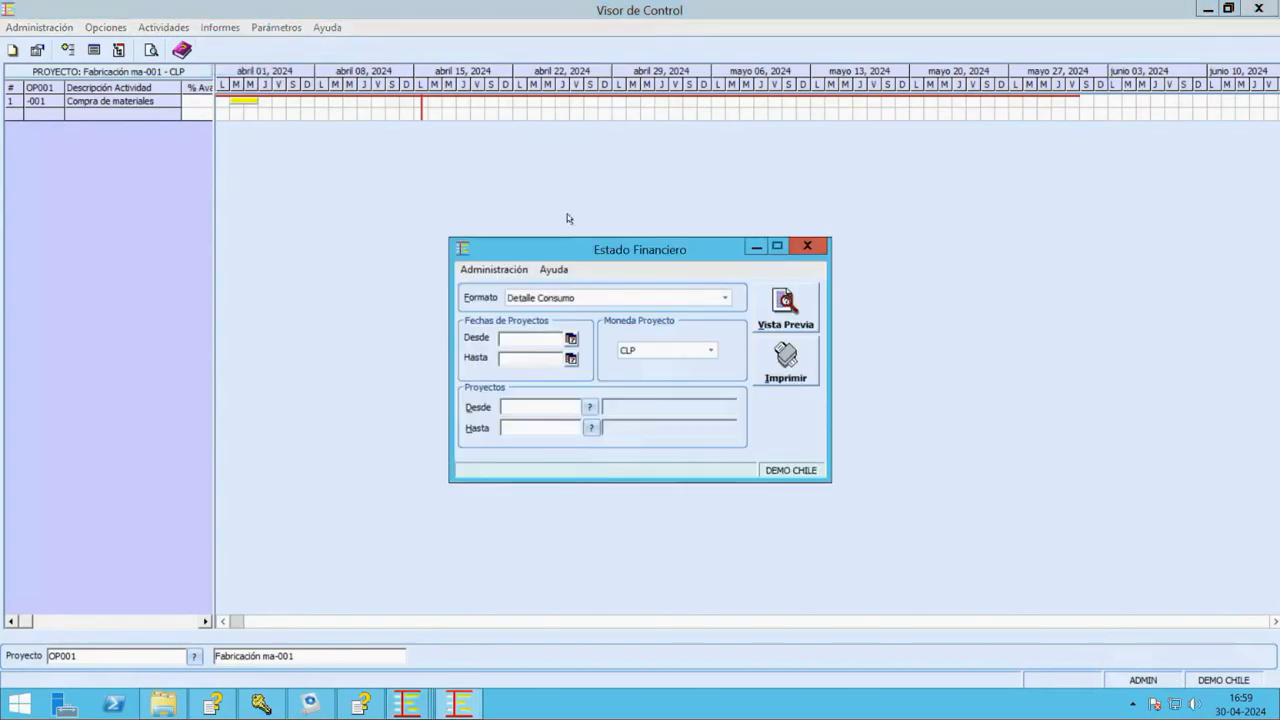
pyautogui.click(580, 298)
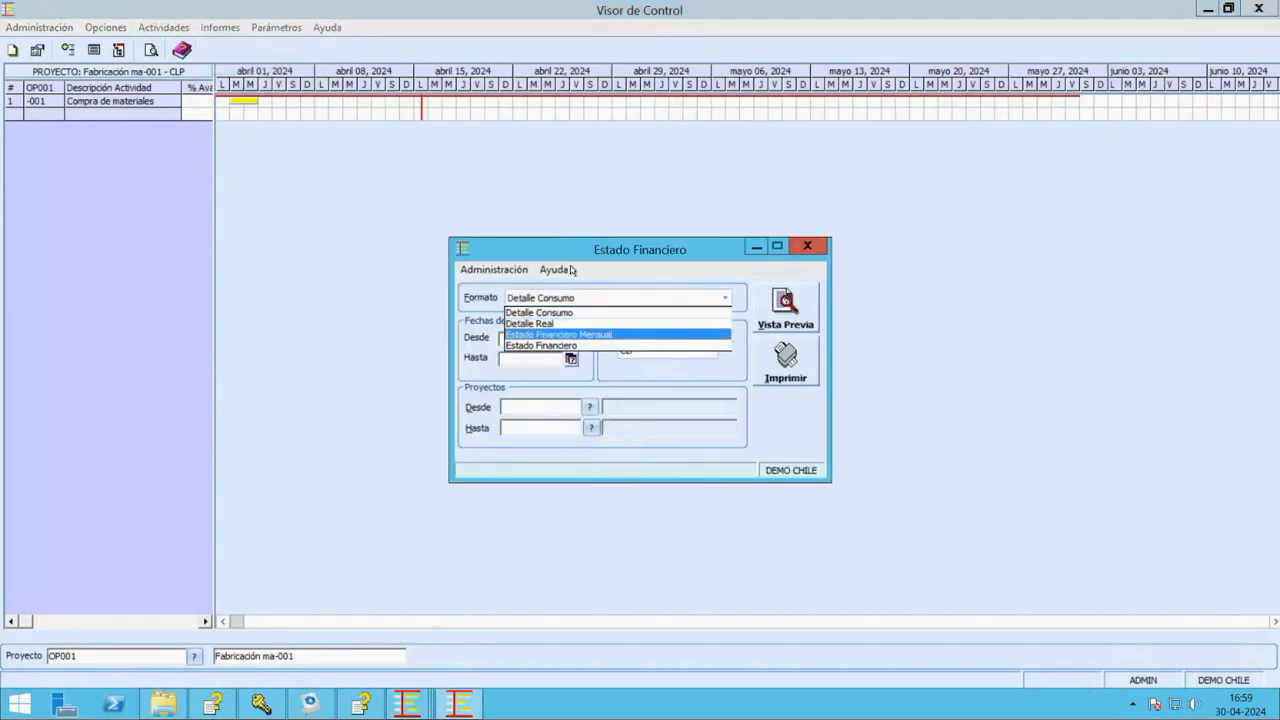
pyautogui.click(578, 323)
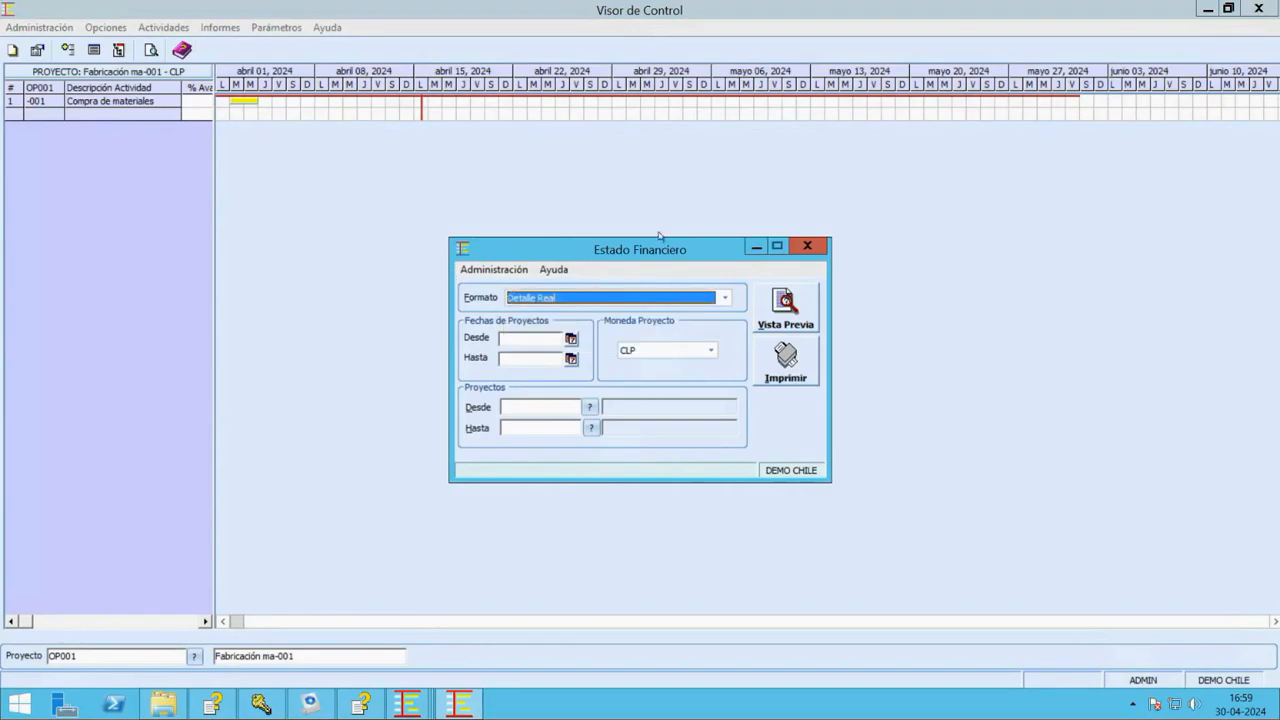
pyautogui.hotkey('alt', 'v')
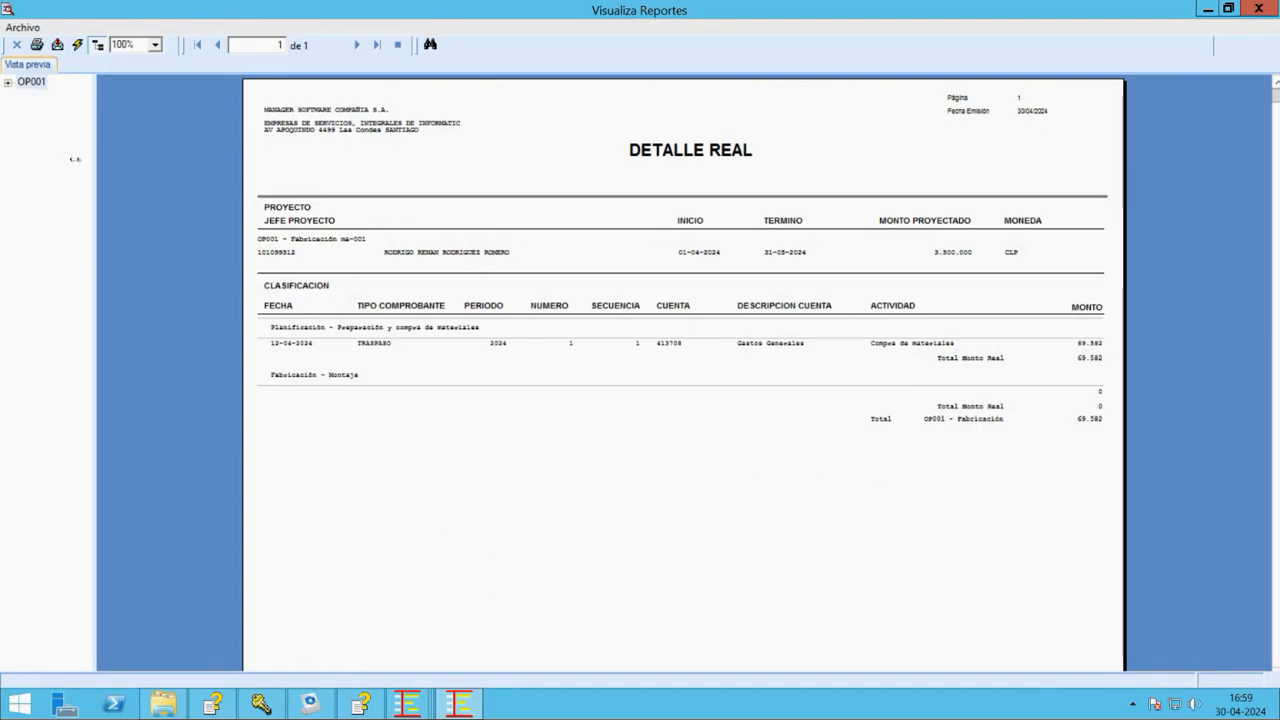
# Step: Narrow the project tree beside the Detalle Real report, enlarge the page to 150% and examine it down to the footer
pyautogui.moveTo(75, 158); pyautogui.dragTo(43, 150)
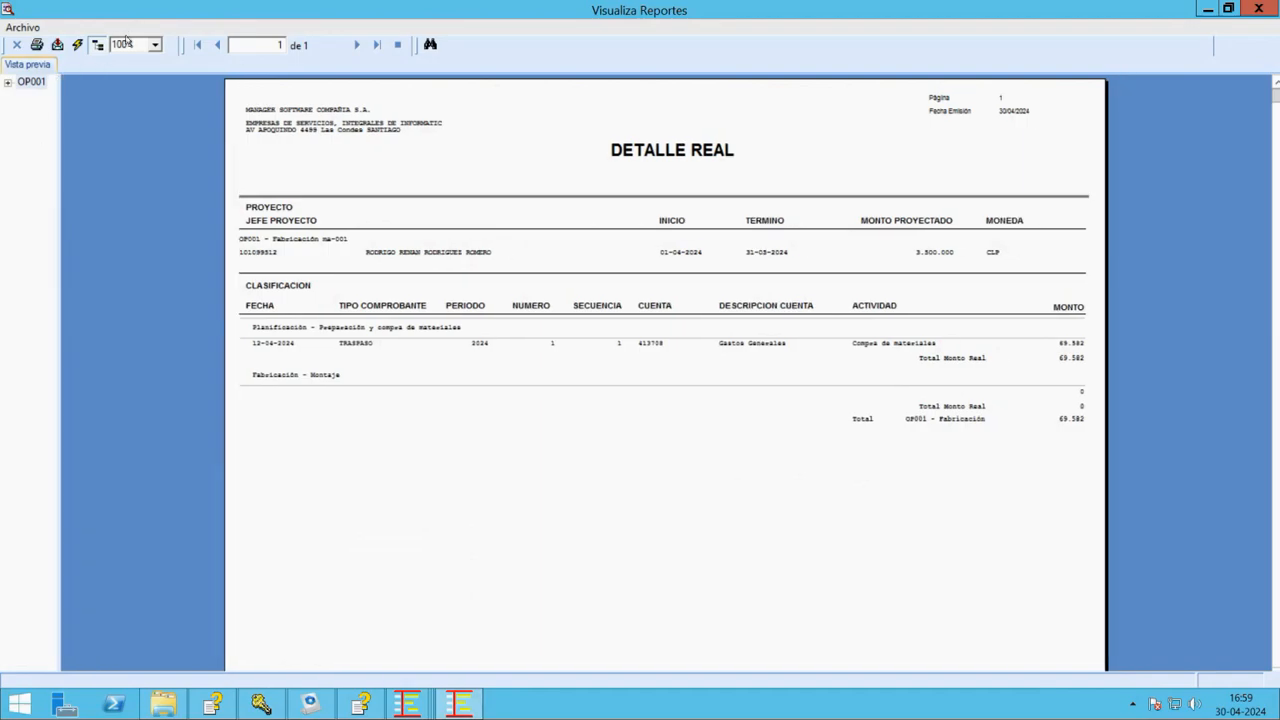
pyautogui.click(126, 40)
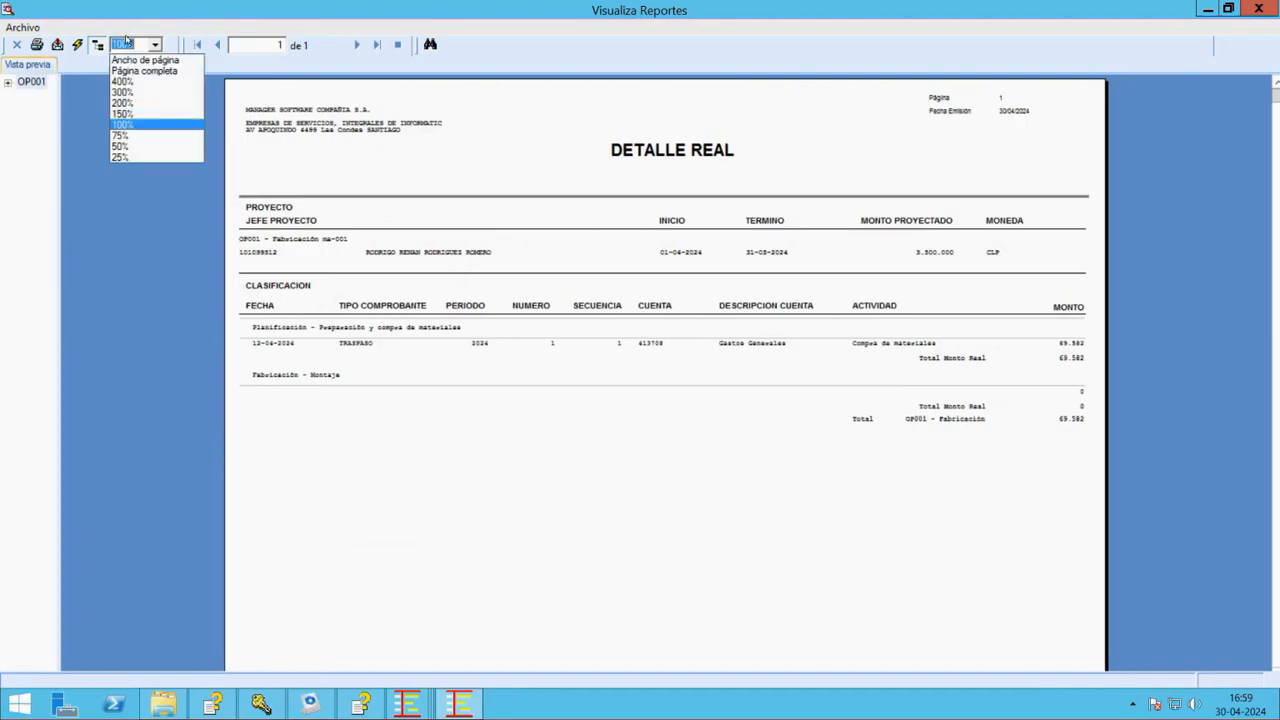
pyautogui.click(118, 92)
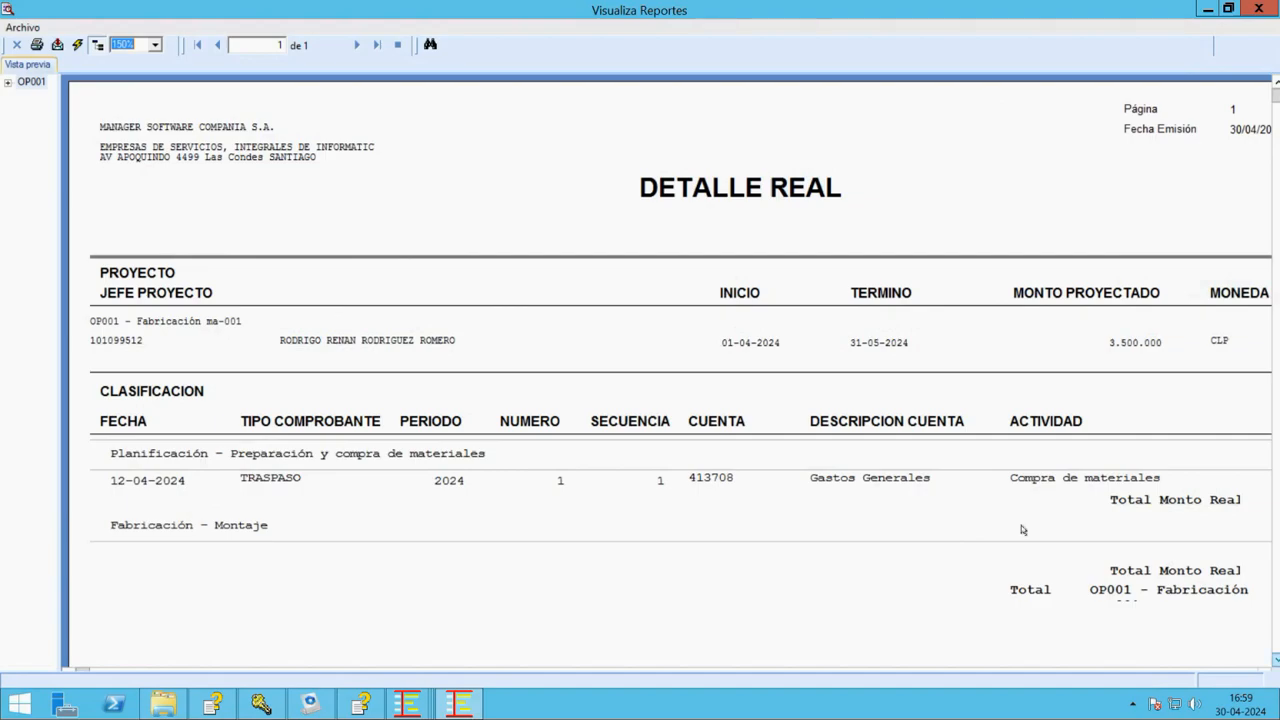
pyautogui.scroll(-3, 1022, 530)
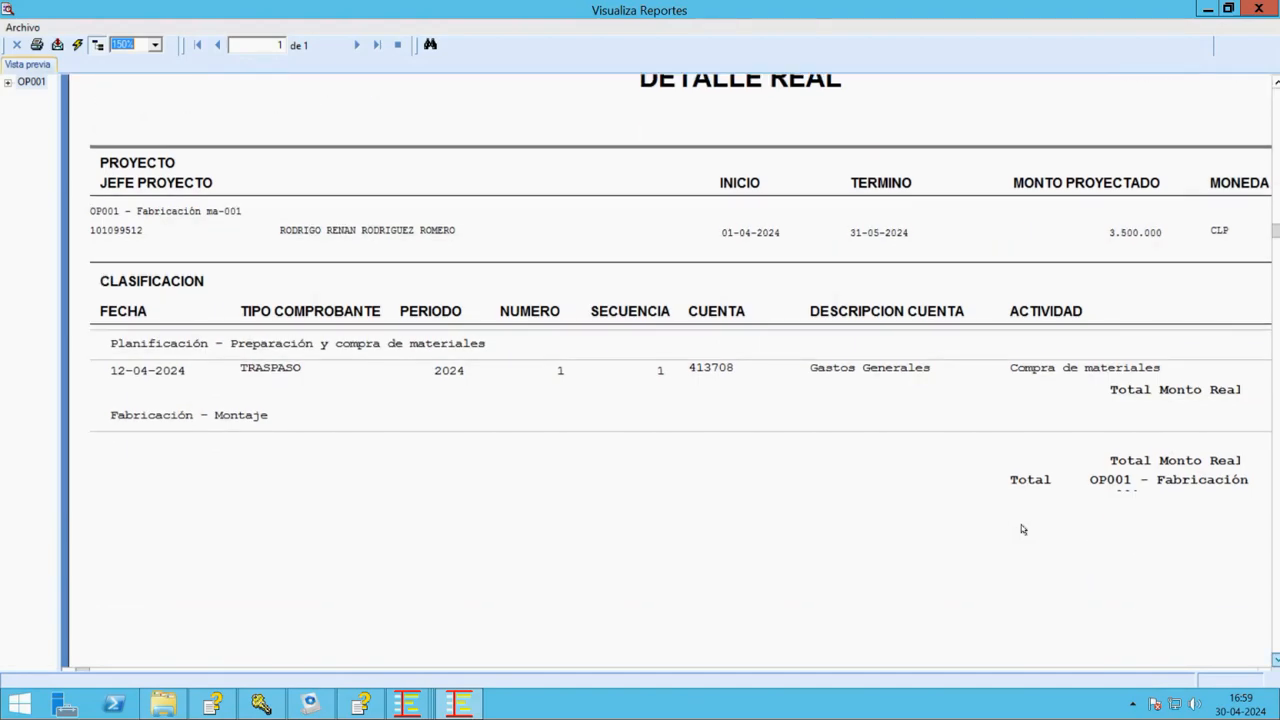
pyautogui.scroll(-3, 1019, 530)
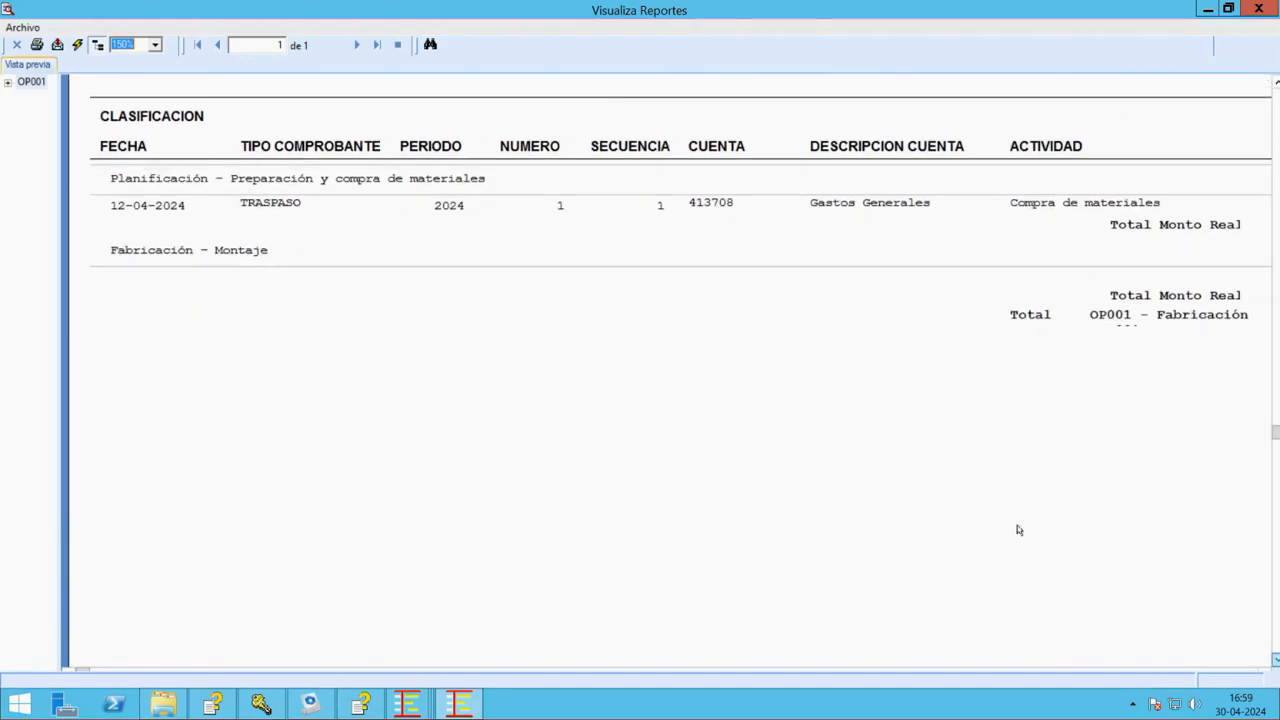
pyautogui.scroll(-2, 1019, 530)
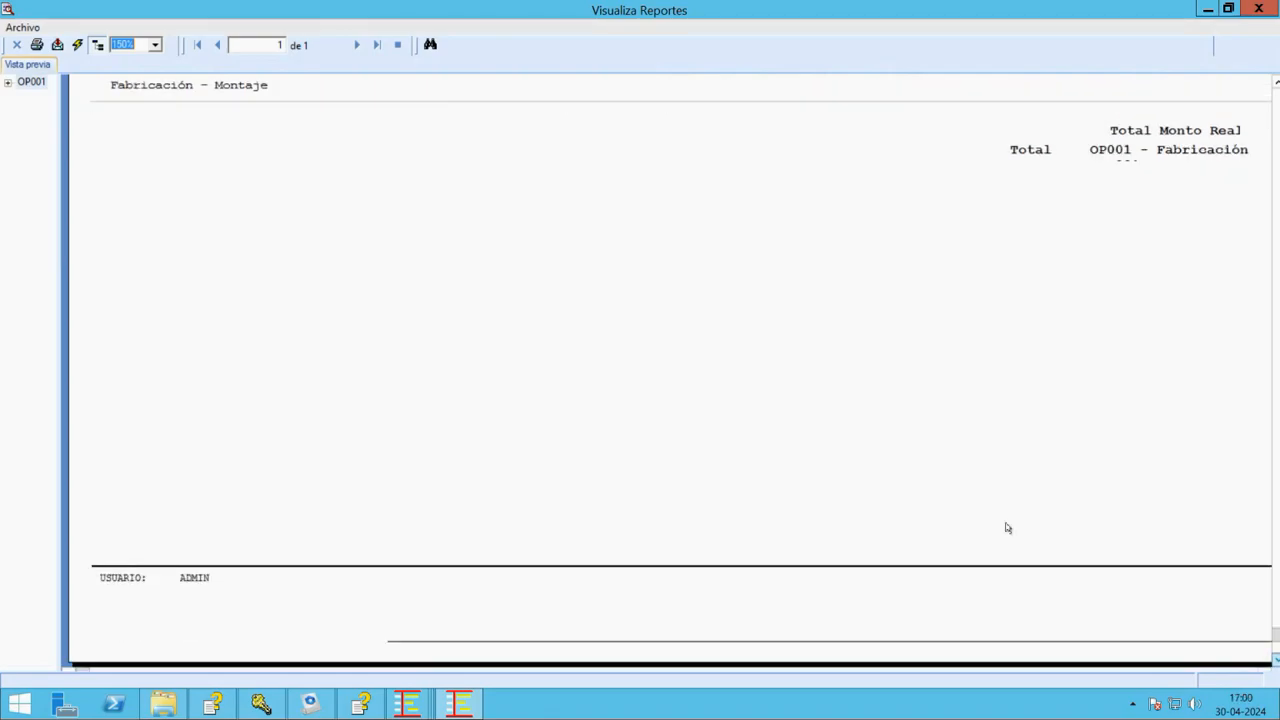
pyautogui.scroll(-1, 1020, 530)
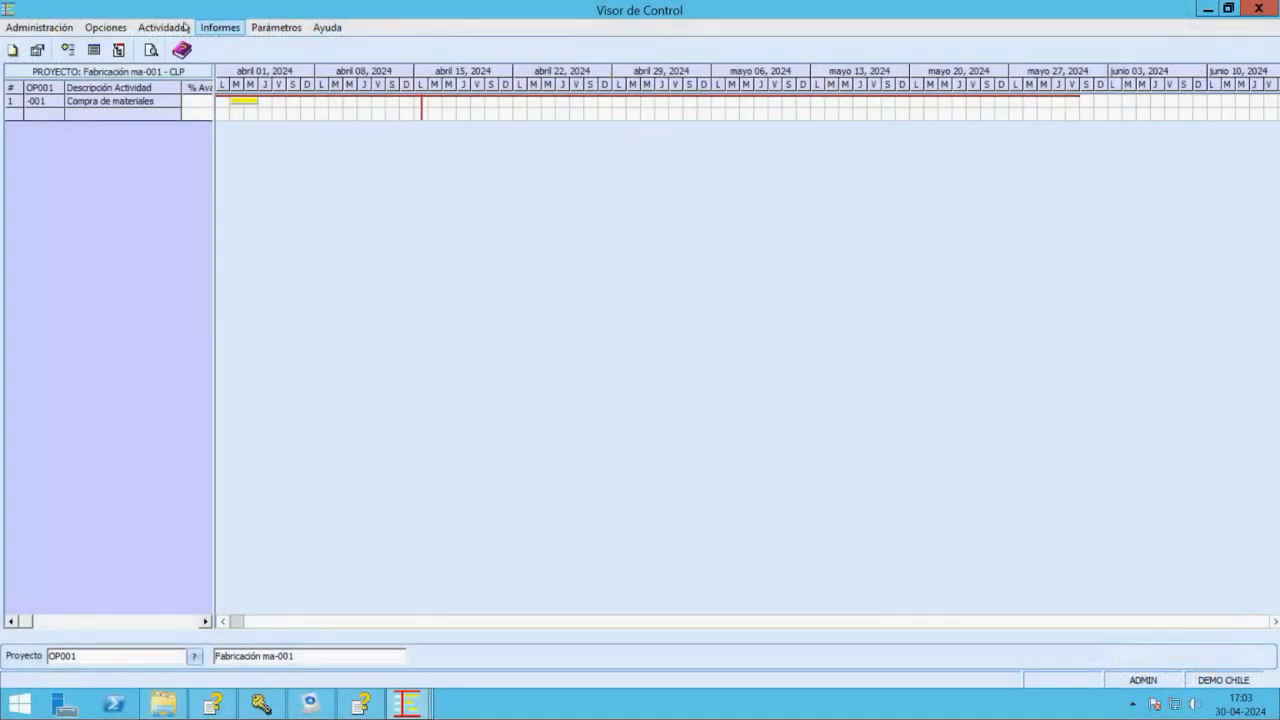
# Step: Preview the financial report in the Estado Financiero format and maximize the preview window
pyautogui.click(207, 27)
pyautogui.click(250, 65)
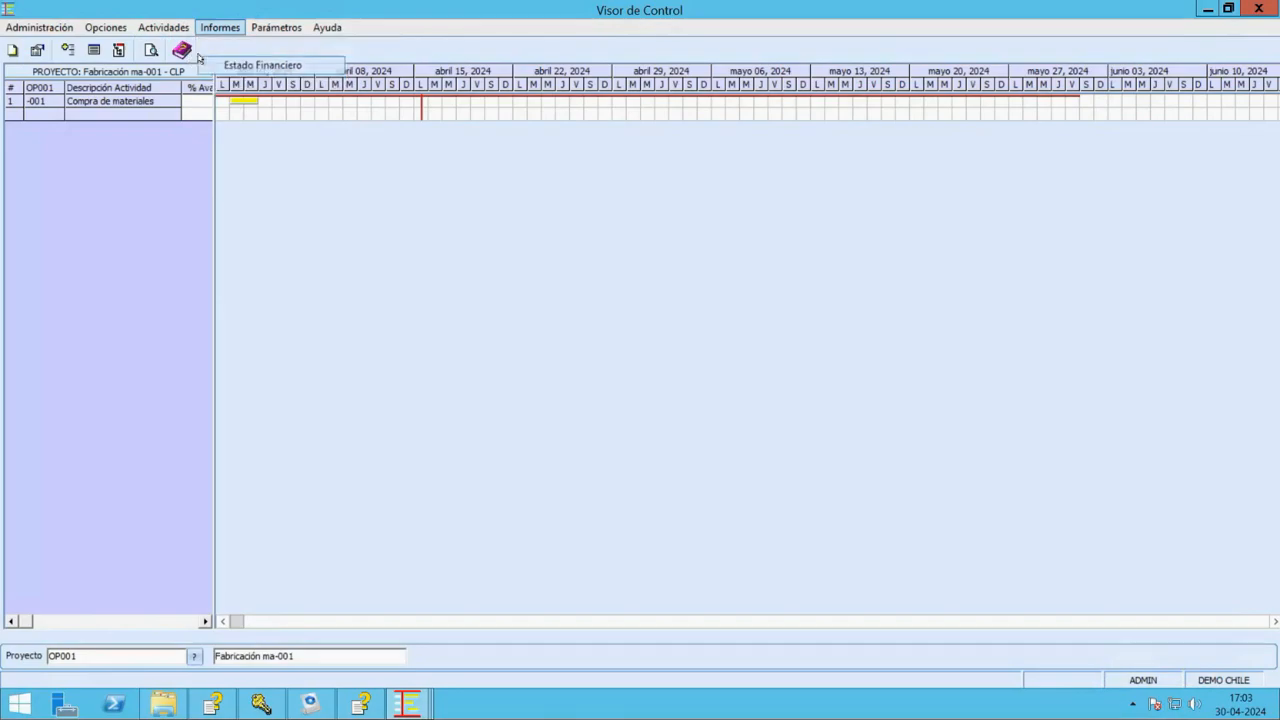
pyautogui.click(725, 298)
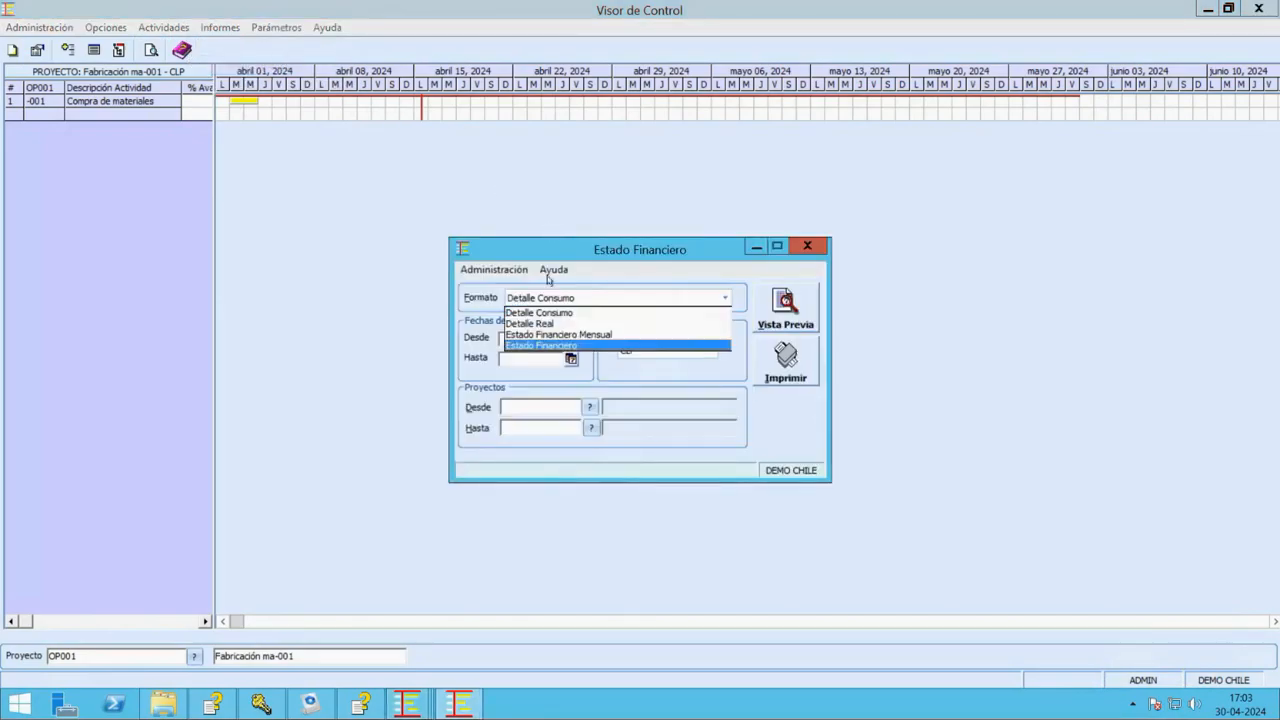
pyautogui.click(684, 346)
pyautogui.click(775, 300)
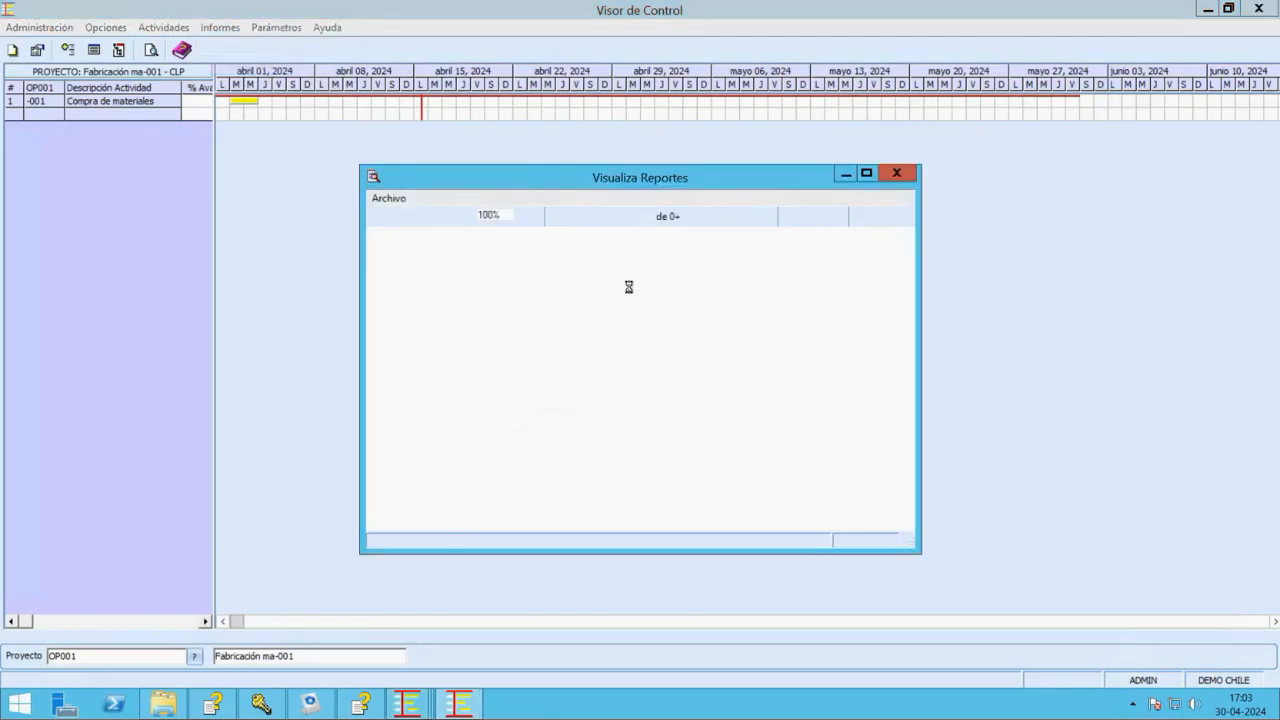
pyautogui.click(866, 173)
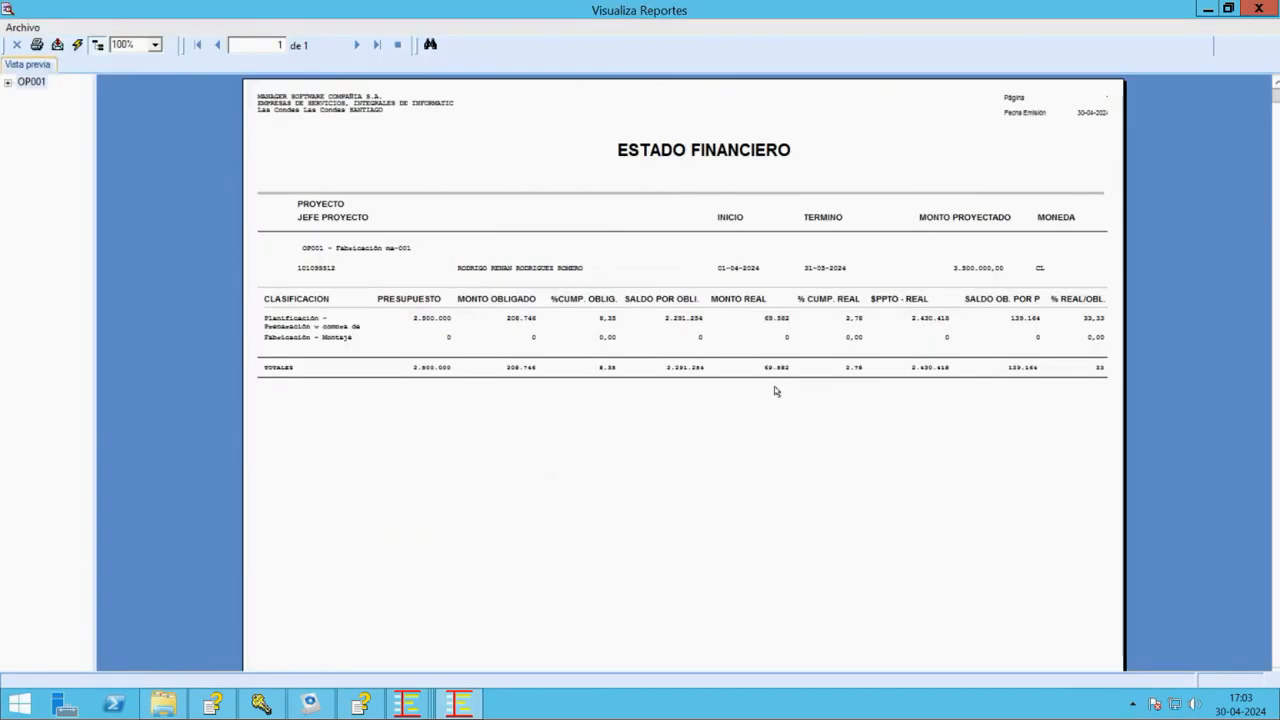